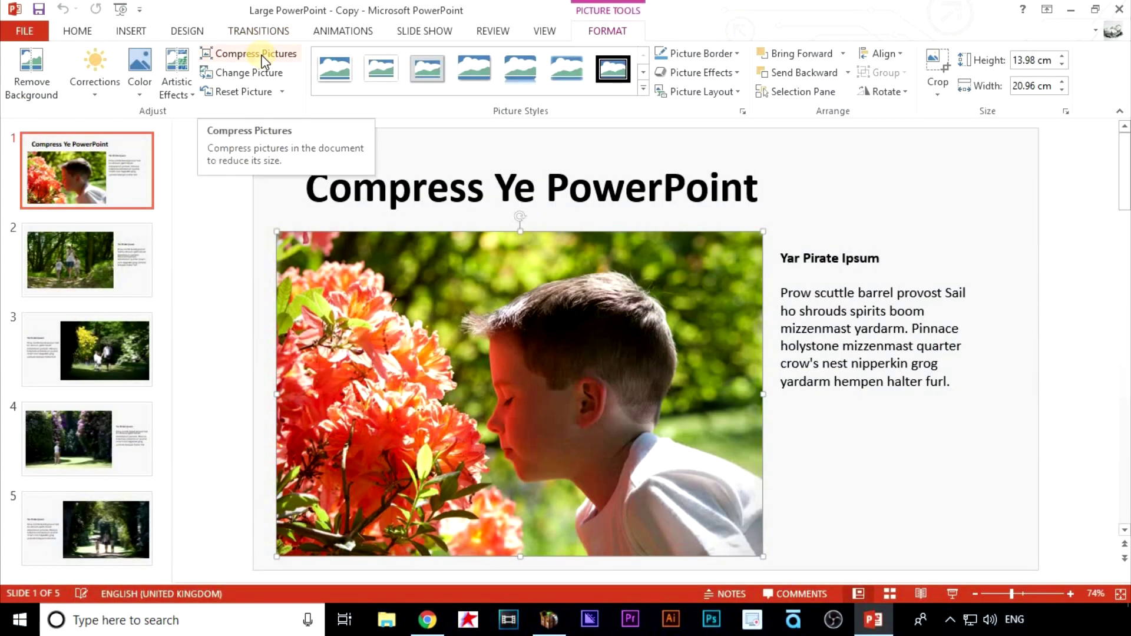
Preview the Compress Pictures settings and the Change Picture browse option before returning to the desktop.
{"action": "left_click", "coordinate": [256, 53]}
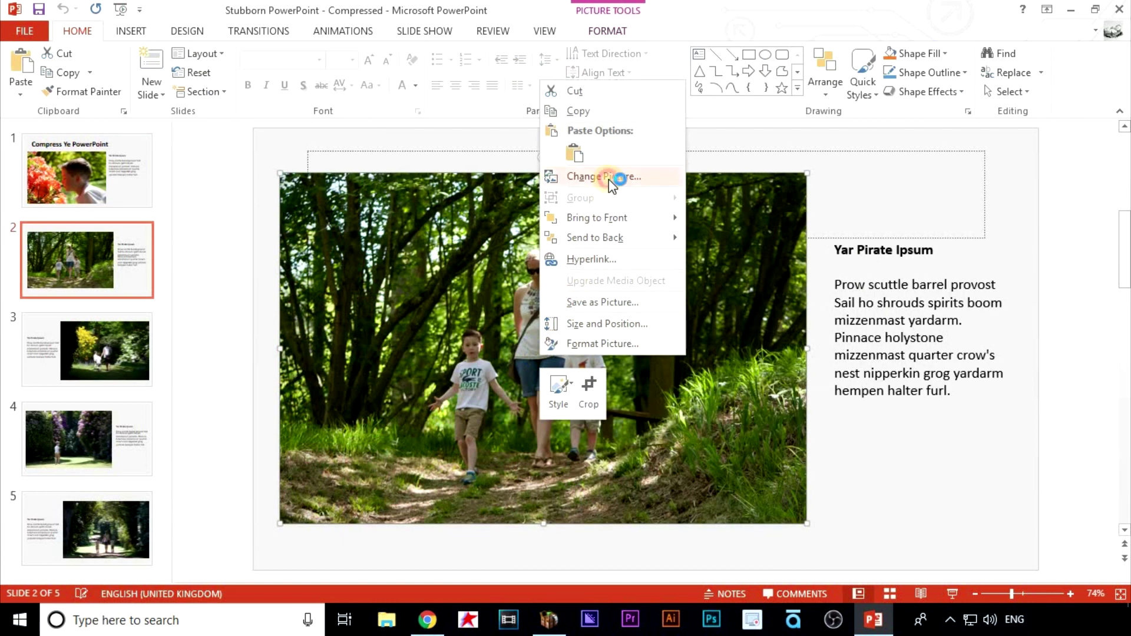
{"action": "left_click", "coordinate": [603, 176]}
{"action": "left_click", "coordinate": [641, 222]}
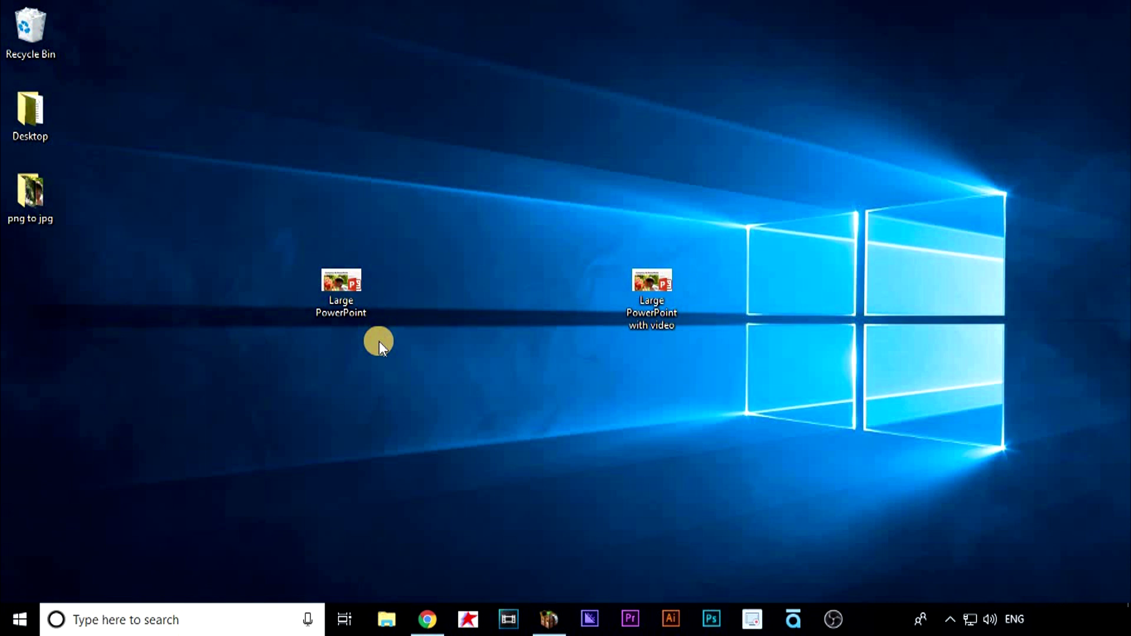
Check the Large PowerPoint file's 5.46 MB size in its Properties.
{"action": "right_click", "coordinate": [330, 283]}
{"action": "left_click", "coordinate": [381, 590]}
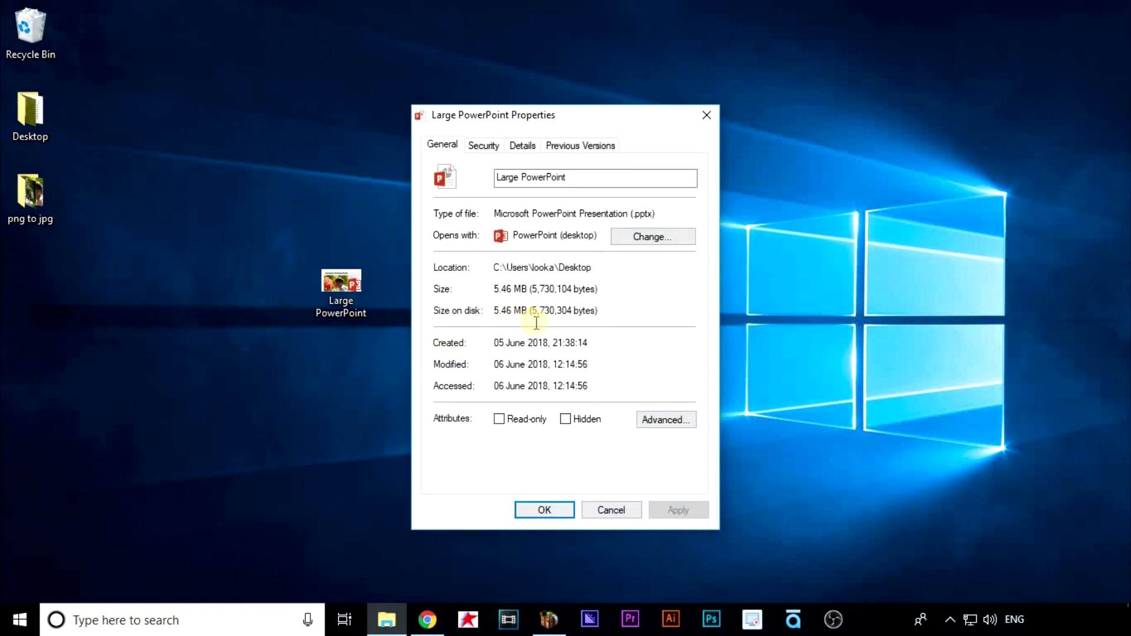
{"action": "left_click", "coordinate": [545, 510]}
Duplicate it as Large PowerPoint - Copy beside the original and open the copy.
{"action": "right_click", "coordinate": [354, 283]}
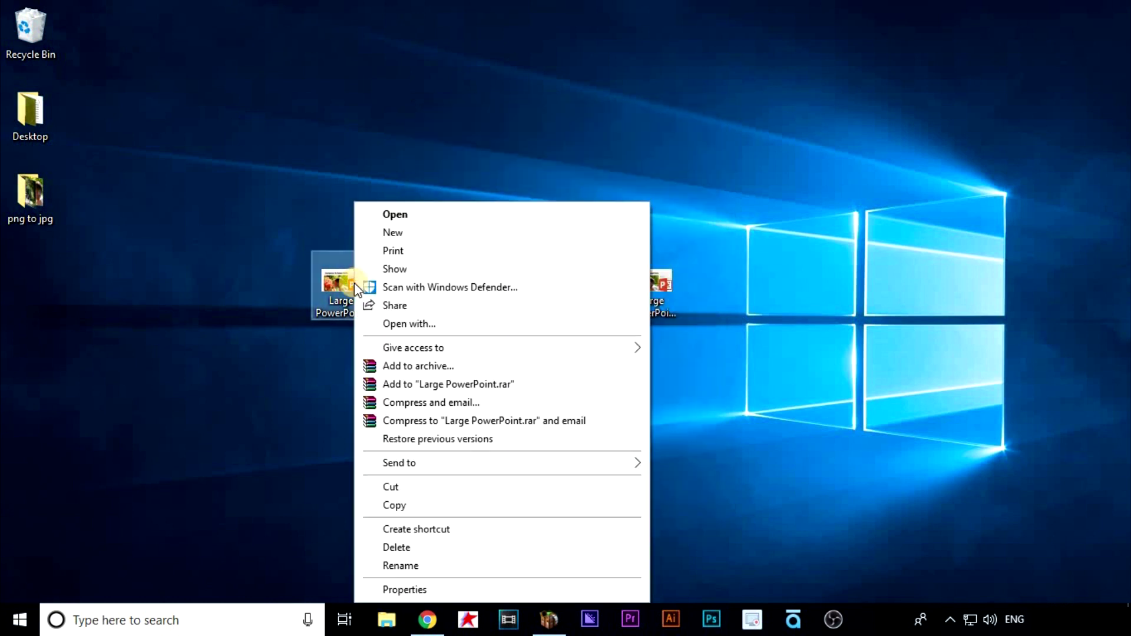
{"action": "left_click", "coordinate": [441, 504]}
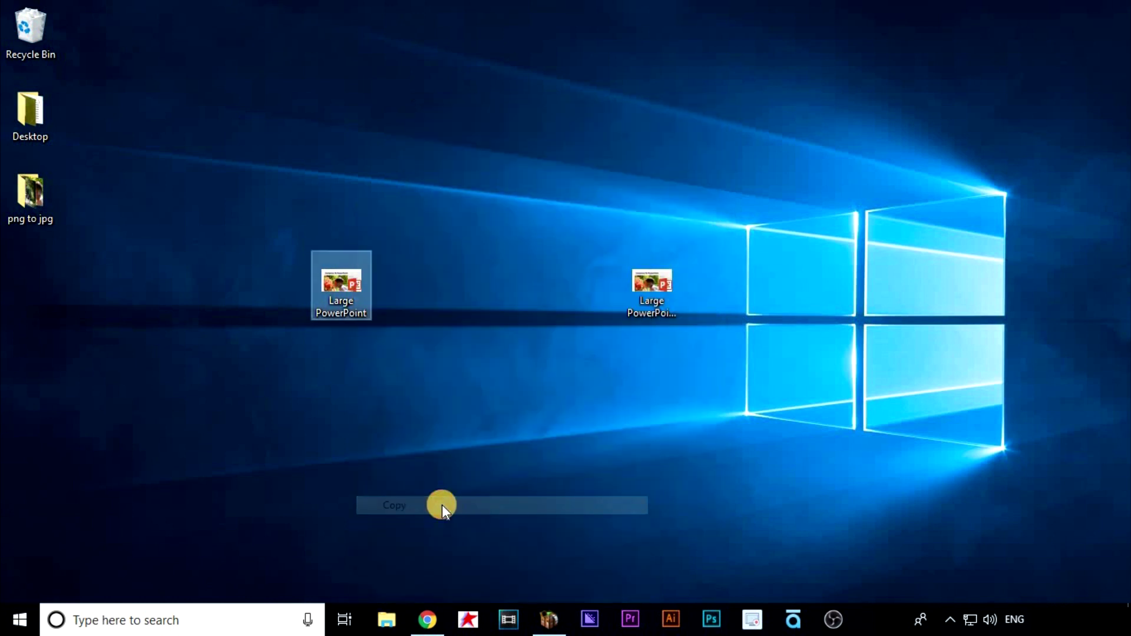
{"action": "right_click", "coordinate": [440, 360]}
{"action": "left_click", "coordinate": [478, 435]}
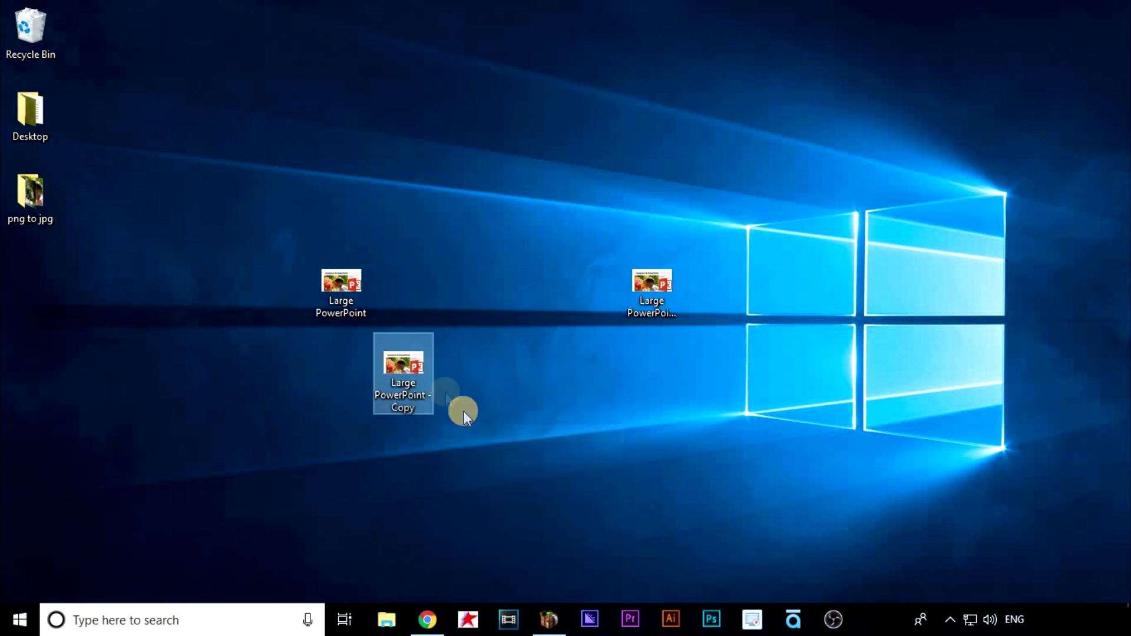
{"action": "left_click_drag", "start_coordinate": [454, 312], "coordinate": [469, 288]}
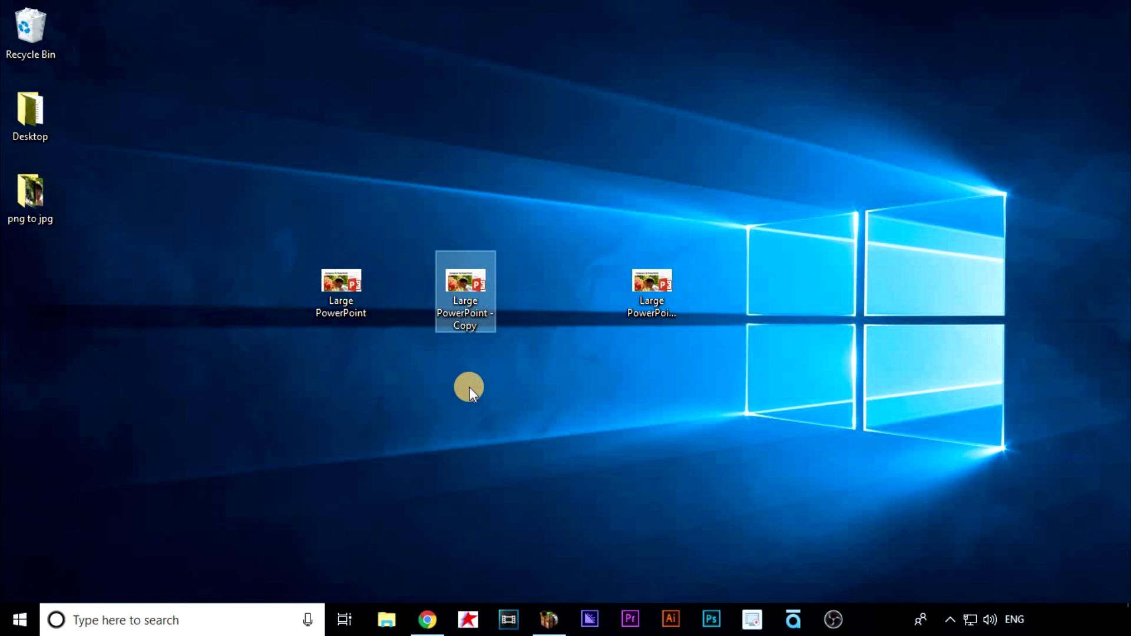
{"action": "double_click", "coordinate": [465, 300]}
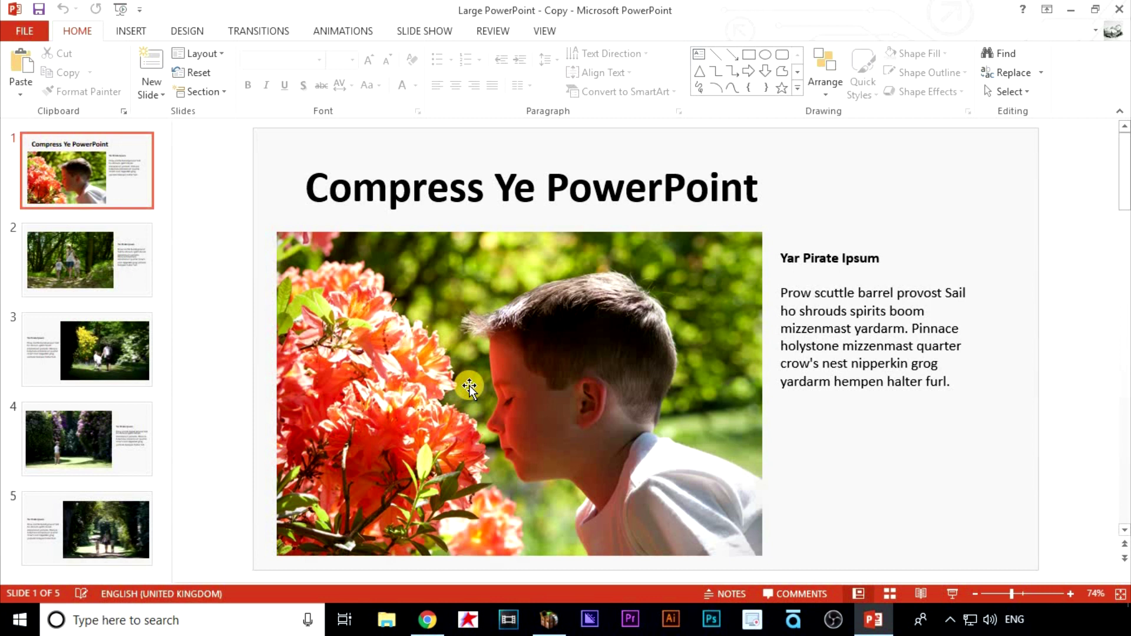
Select the slide 1 photo and show the Picture Tools Format tab.
{"action": "left_click", "coordinate": [532, 369]}
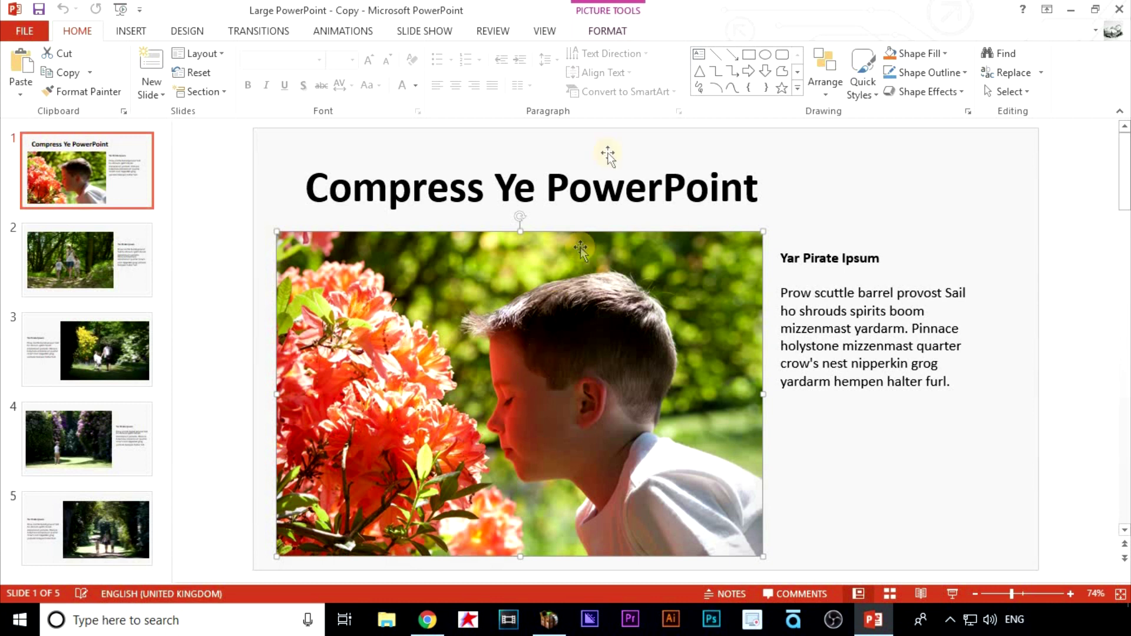
{"action": "left_click", "coordinate": [609, 31]}
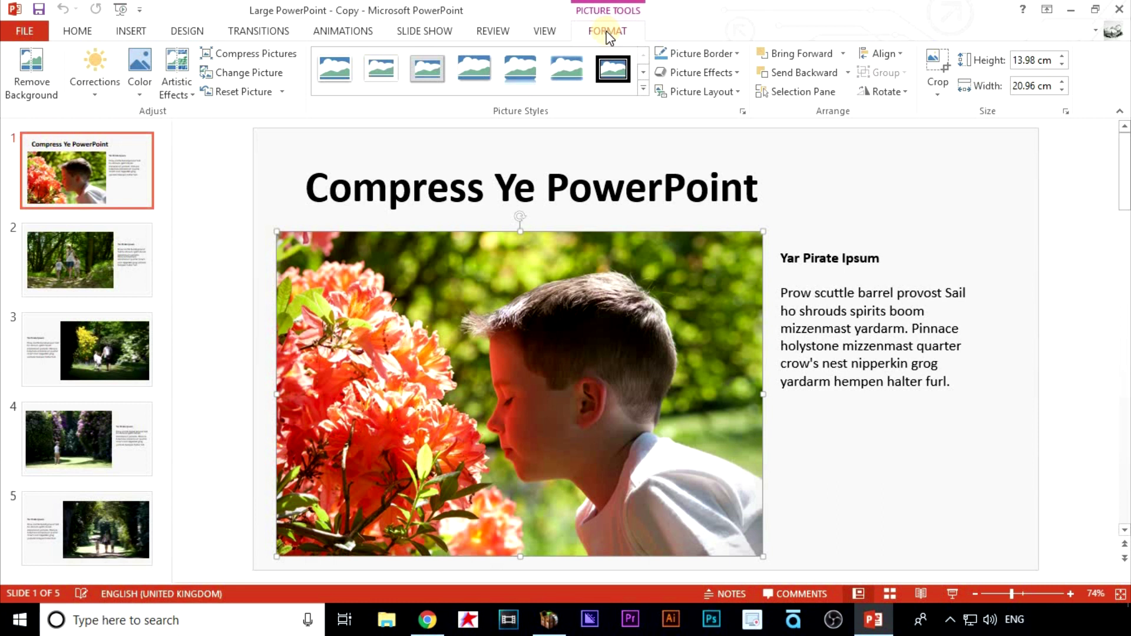
Compress all the copy's pictures to E-mail (96 ppi) with cropped areas deleted.
{"action": "left_click", "coordinate": [255, 54]}
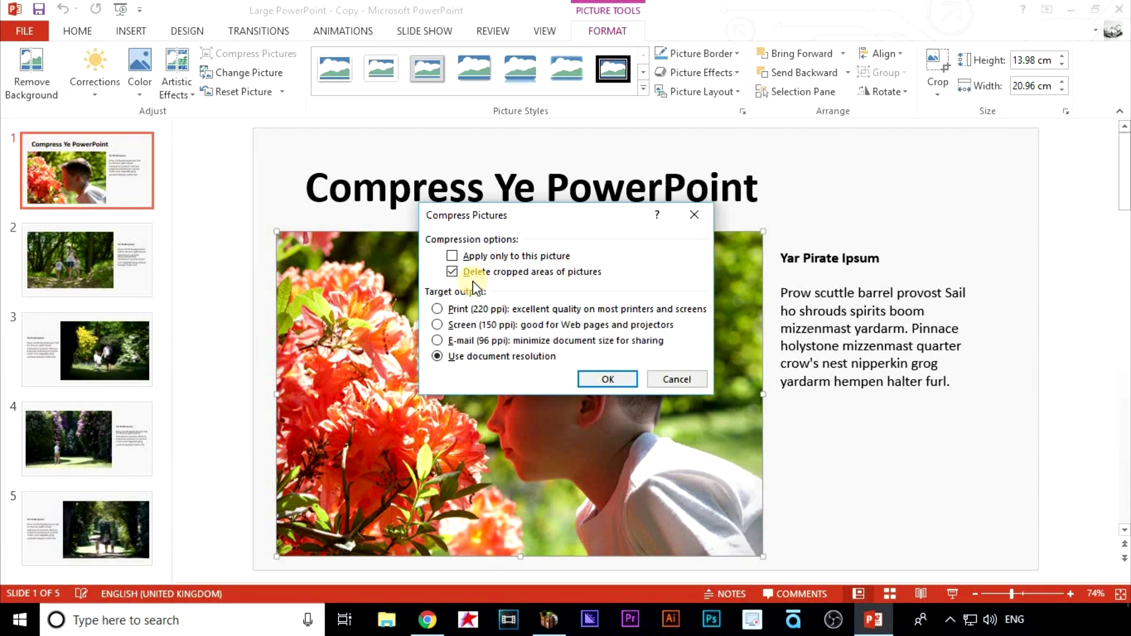
{"action": "left_click", "coordinate": [437, 340]}
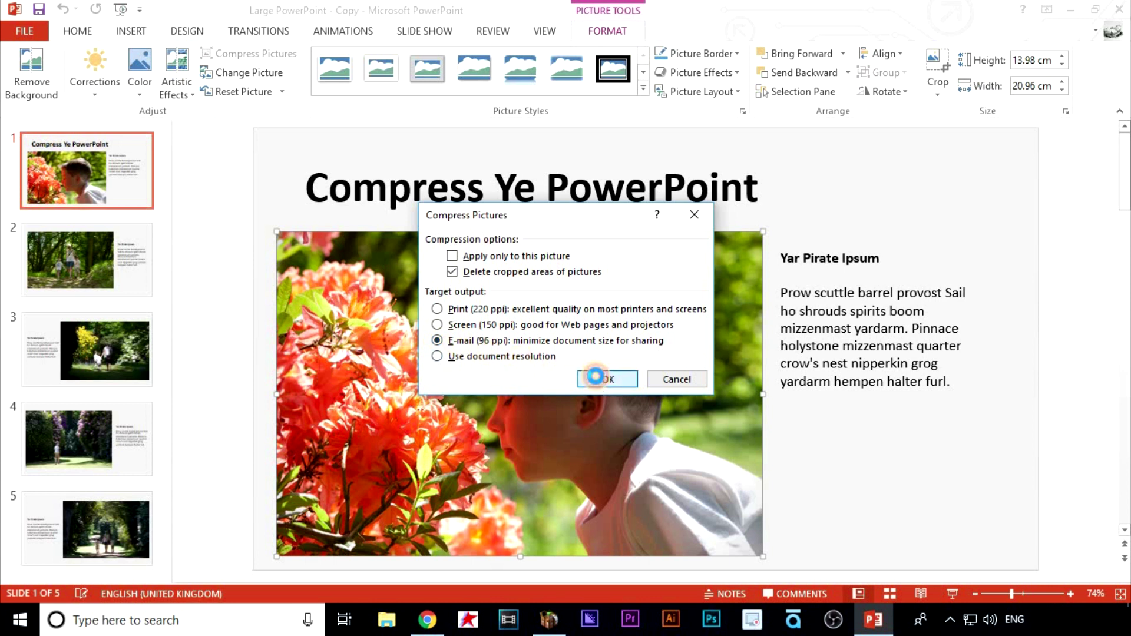
{"action": "left_click", "coordinate": [607, 379]}
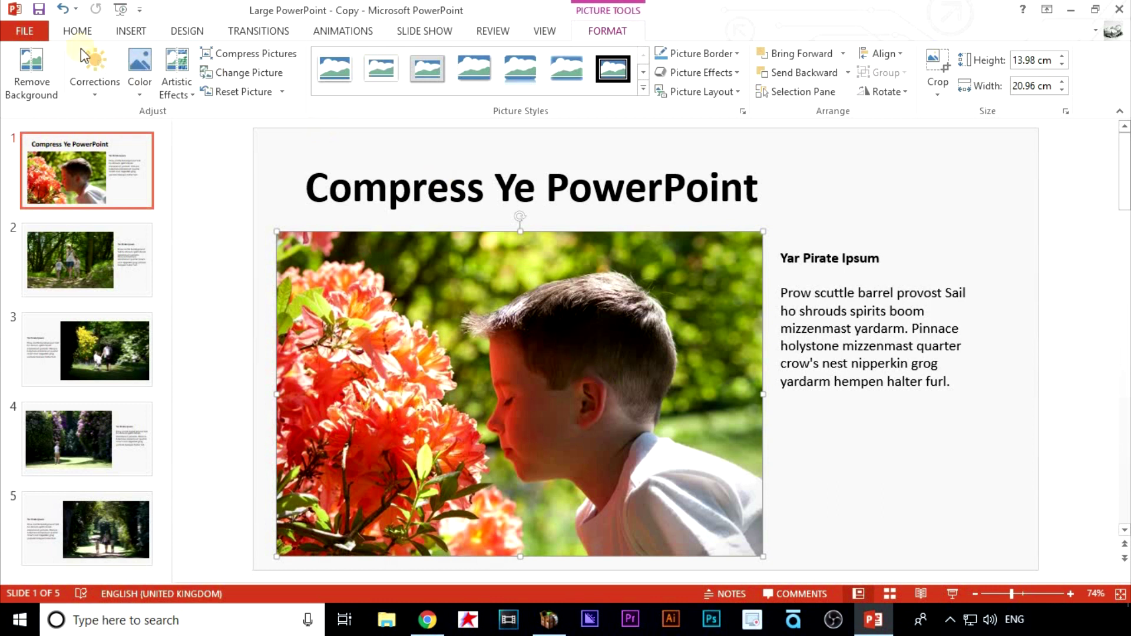
Save the compressed copy and check the original's 5.46 MB size in Properties.
{"action": "left_click", "coordinate": [39, 11]}
{"action": "left_click", "coordinate": [1070, 9]}
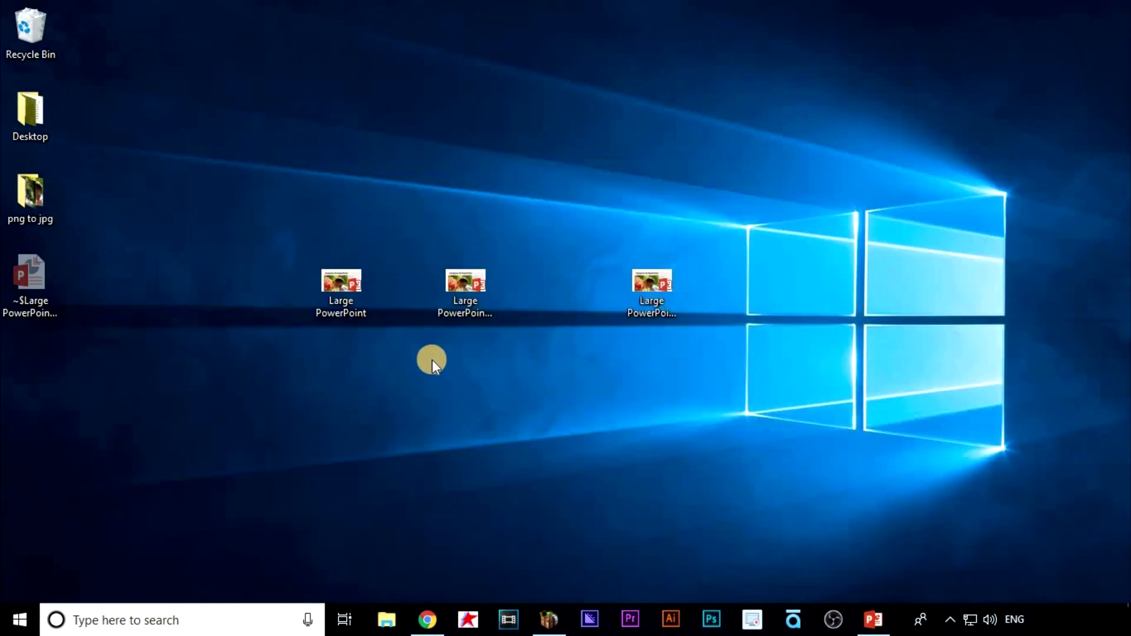
{"action": "right_click", "coordinate": [342, 288]}
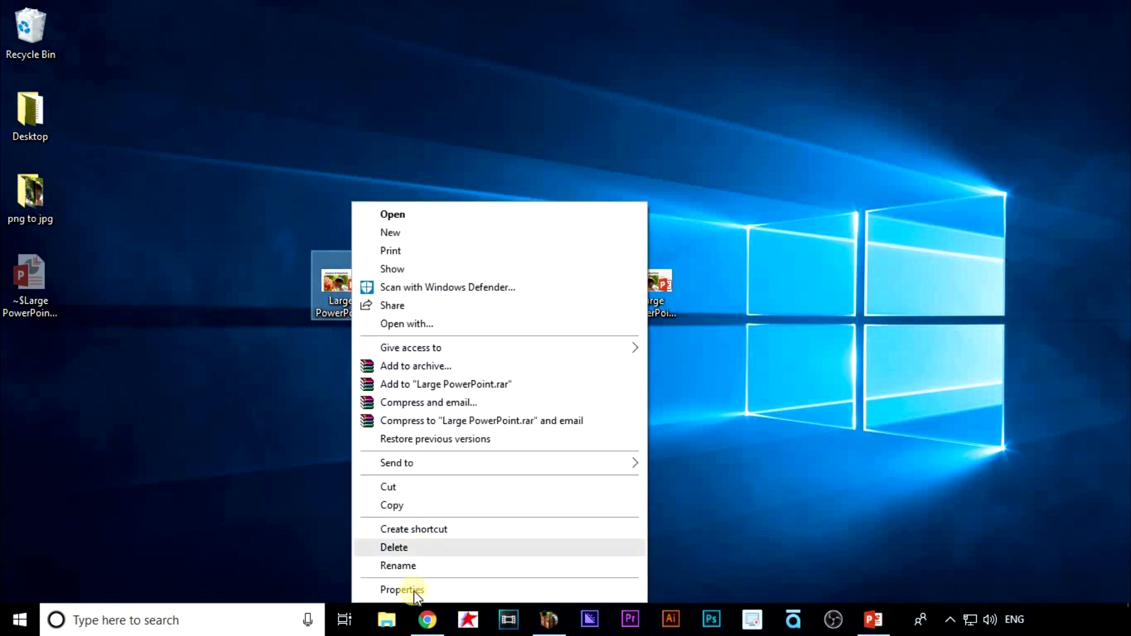
{"action": "left_click", "coordinate": [413, 591]}
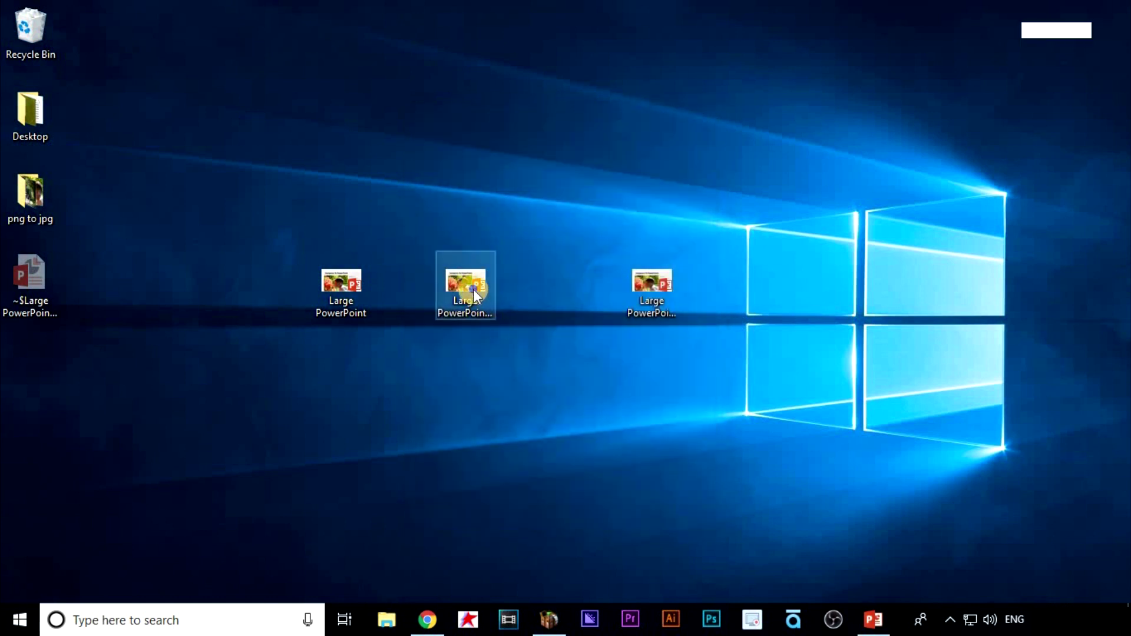
Confirm the copy is now 593 KB, then open the original presentation maximized.
{"action": "right_click", "coordinate": [473, 289]}
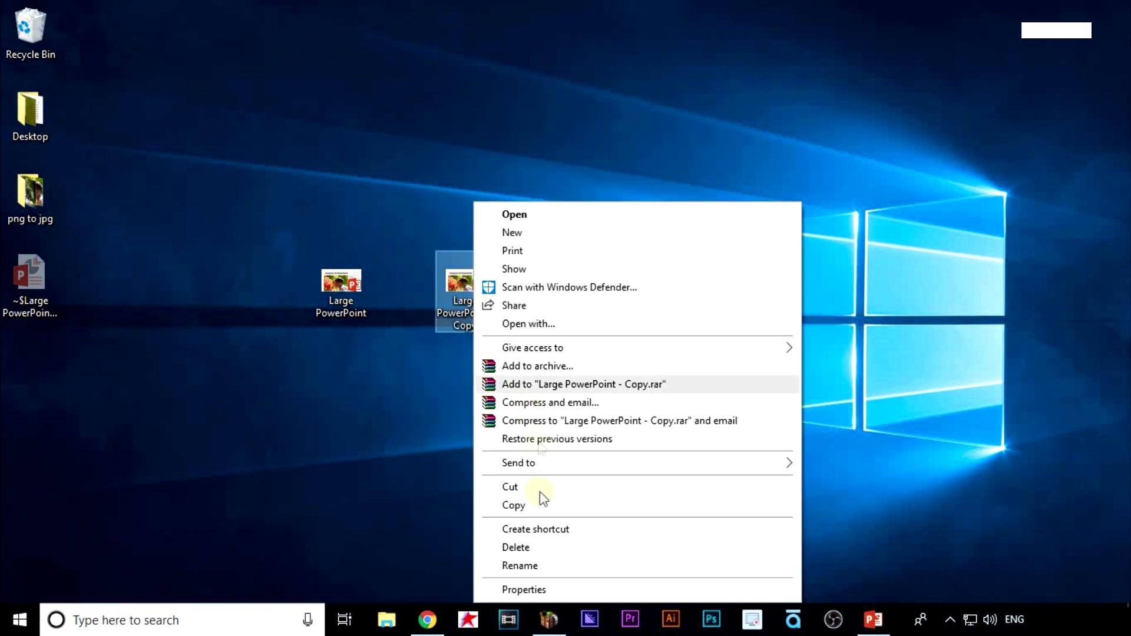
{"action": "left_click", "coordinate": [535, 589]}
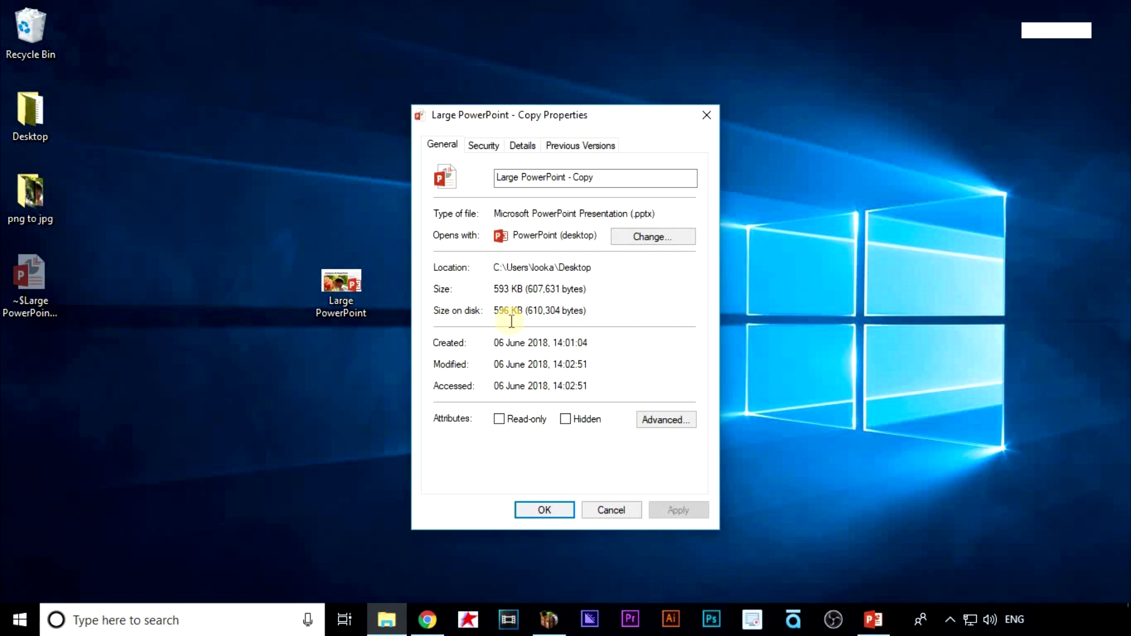
{"action": "double_click", "coordinate": [341, 292]}
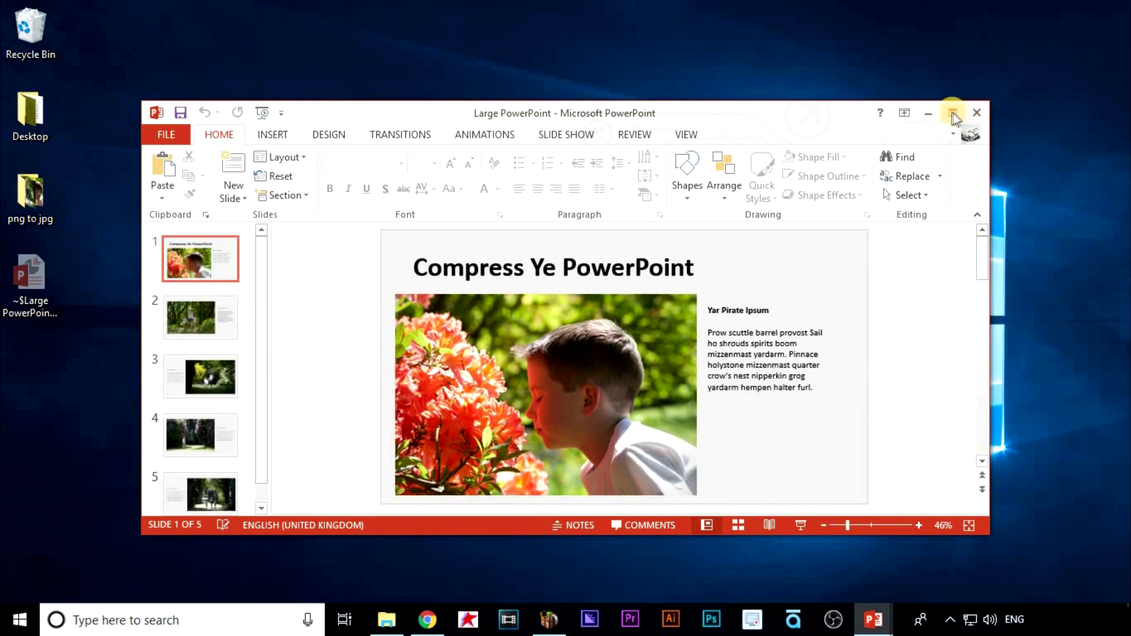
{"action": "left_click", "coordinate": [952, 97]}
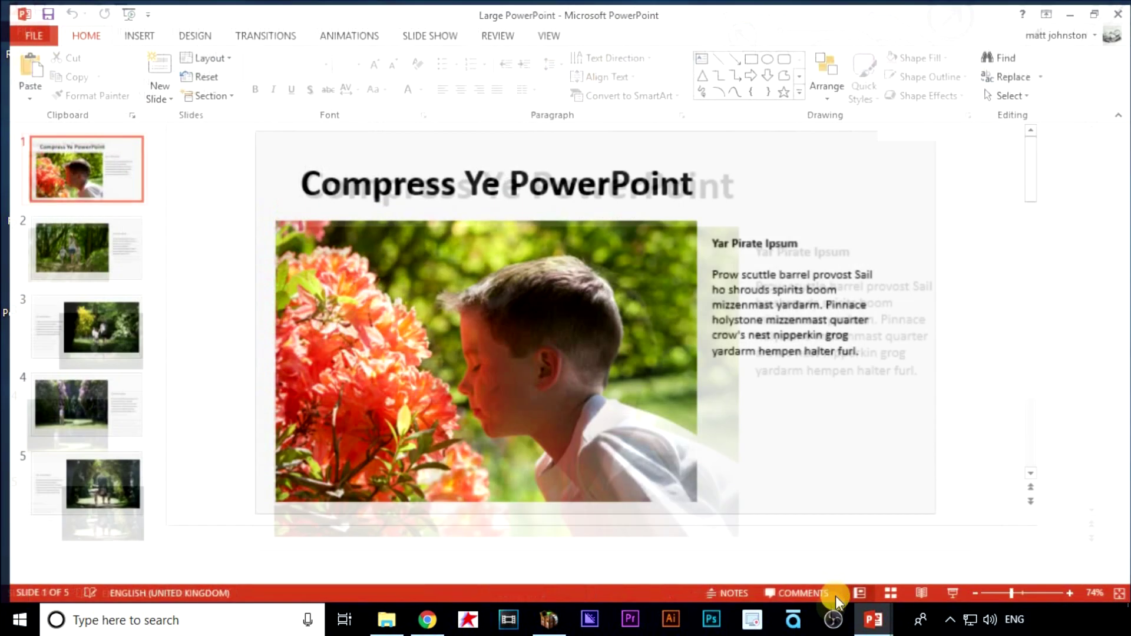
{"action": "mouse_move", "coordinate": [873, 619]}
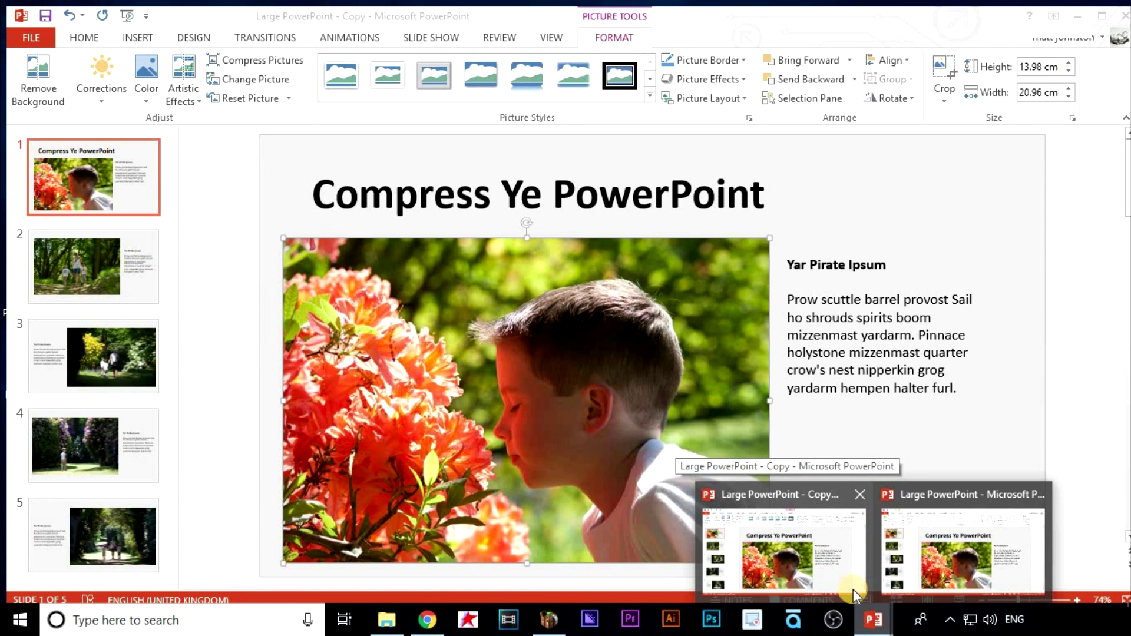
Enlarge the slide 1 photo over the title in the copy and the original, comparing both via taskbar previews.
{"action": "left_click", "coordinate": [782, 552]}
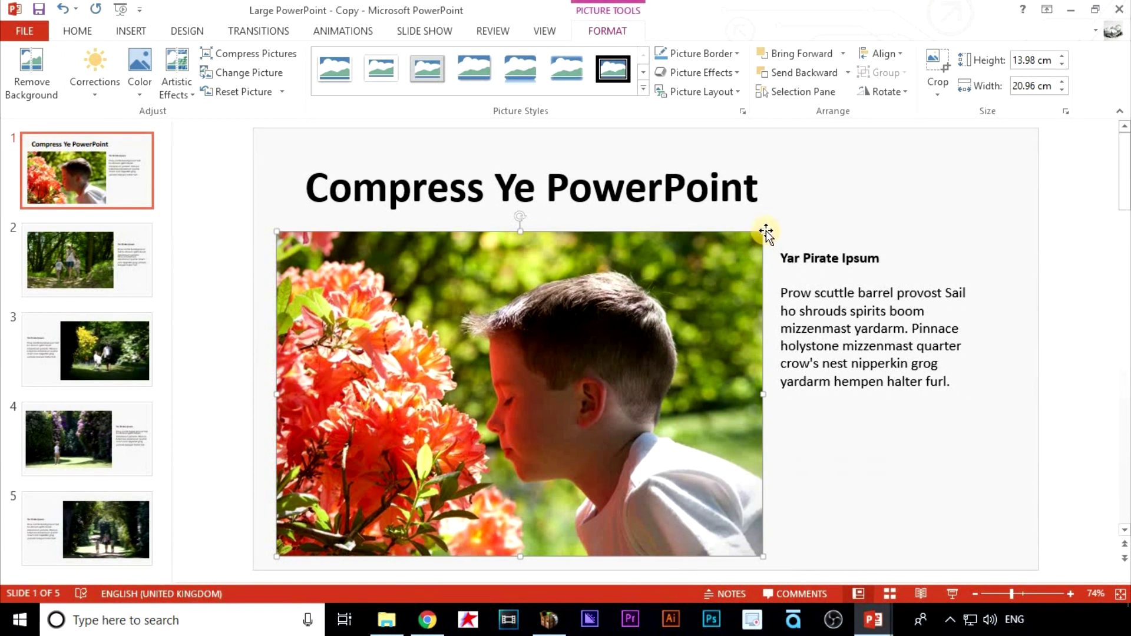
{"action": "left_click_drag", "start_coordinate": [762, 232], "coordinate": [918, 131]}
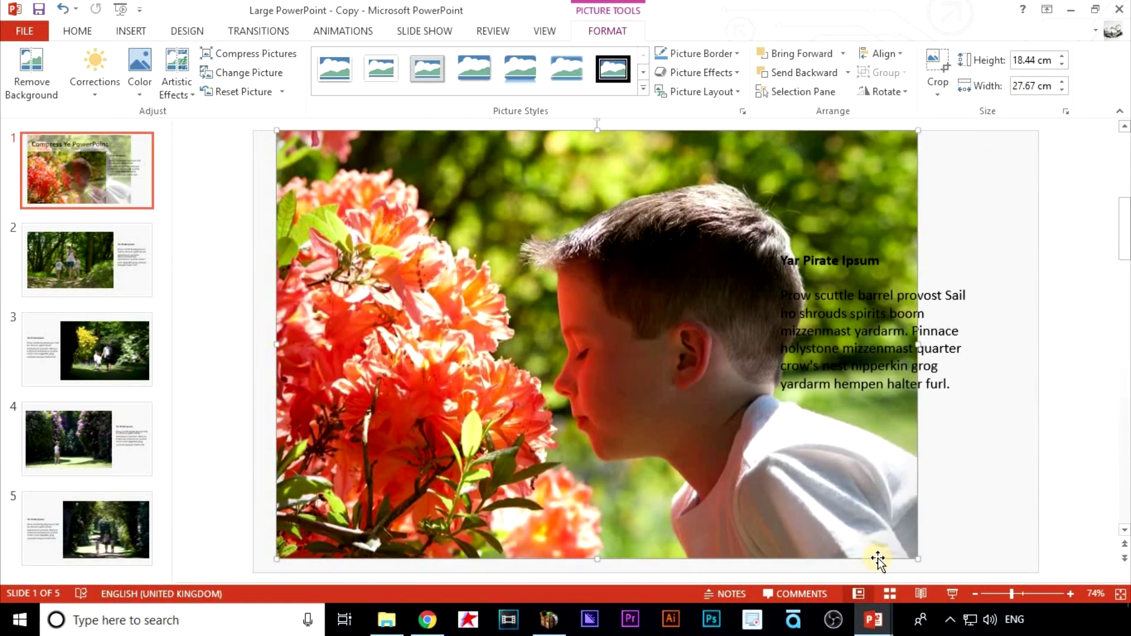
{"action": "left_click", "coordinate": [946, 518]}
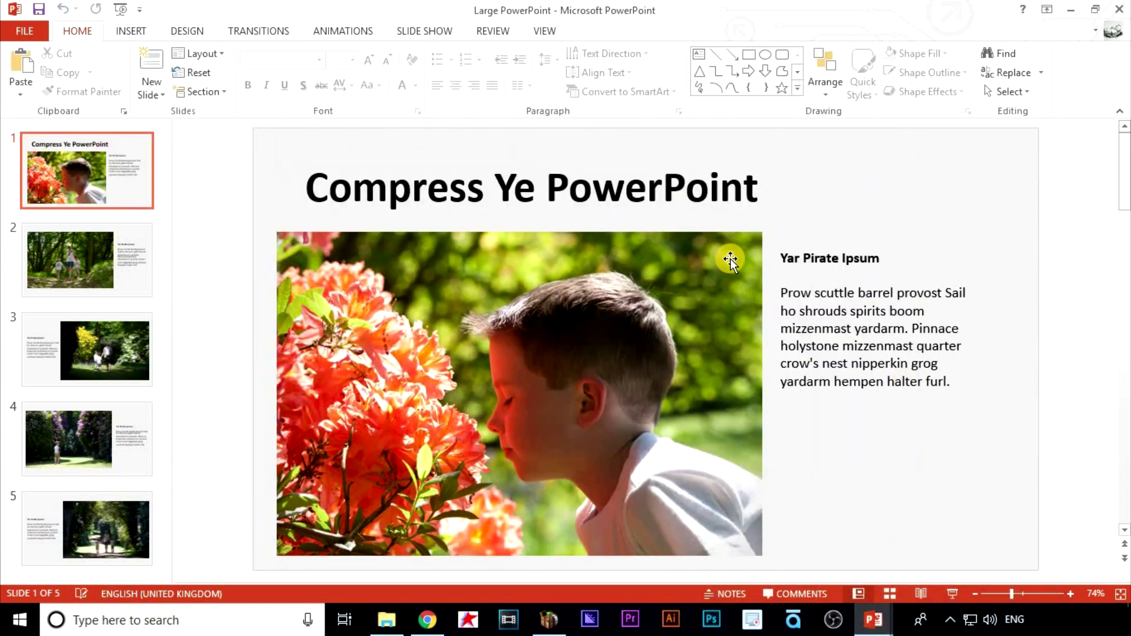
{"action": "left_click", "coordinate": [762, 235]}
{"action": "left_click_drag", "start_coordinate": [764, 233], "coordinate": [917, 131]}
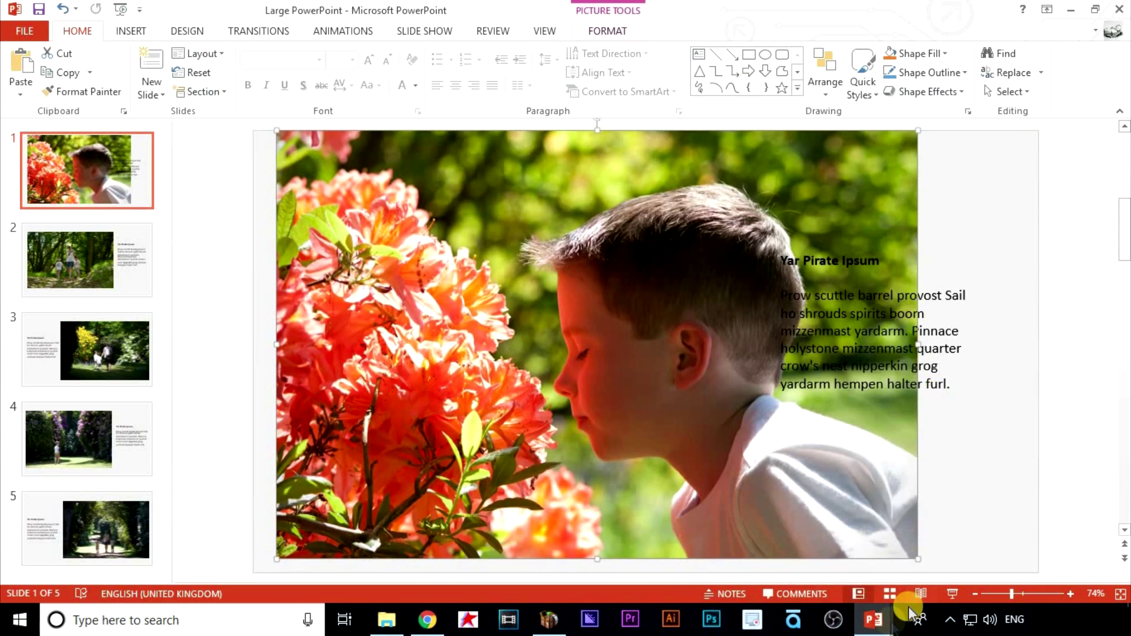
{"action": "left_click", "coordinate": [873, 620]}
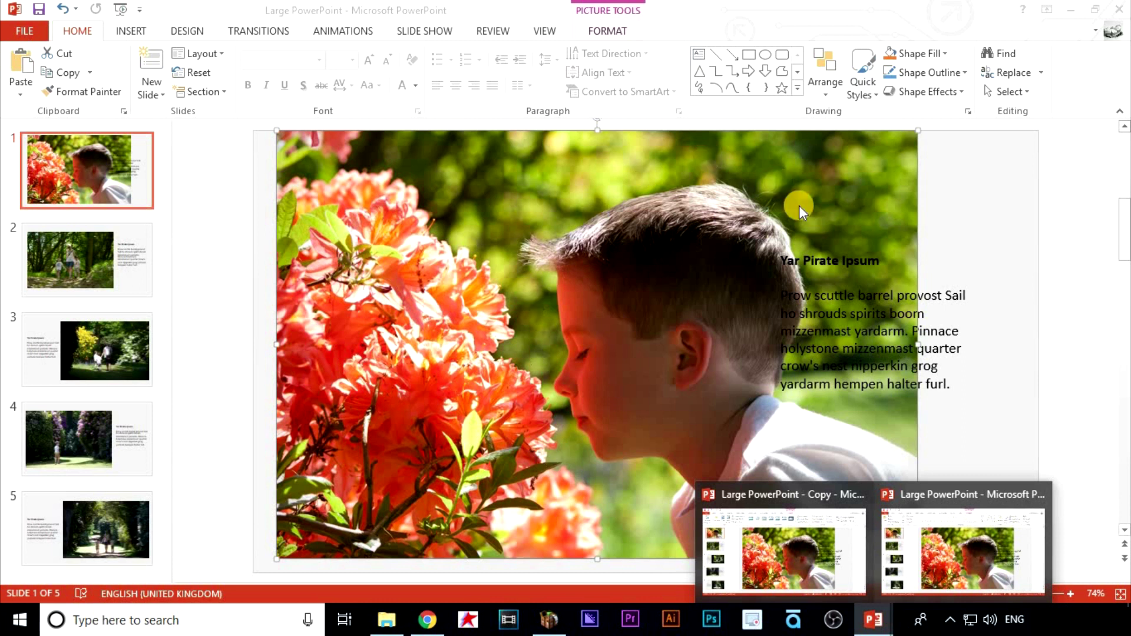
{"action": "mouse_move", "coordinate": [963, 548]}
{"action": "mouse_move", "coordinate": [873, 619]}
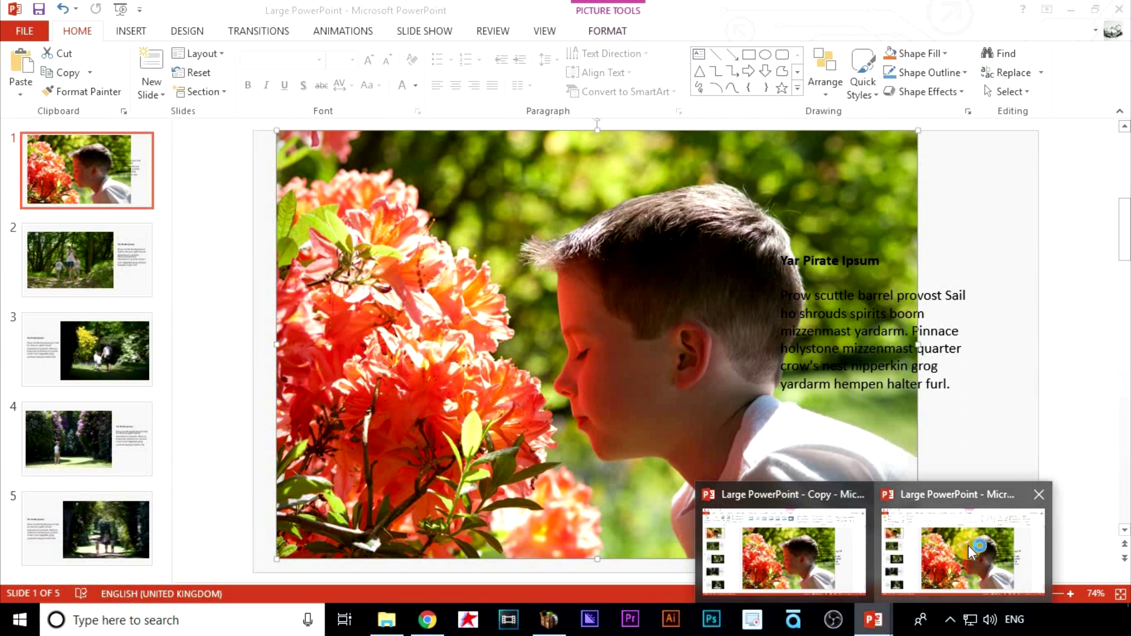
{"action": "left_click", "coordinate": [973, 560]}
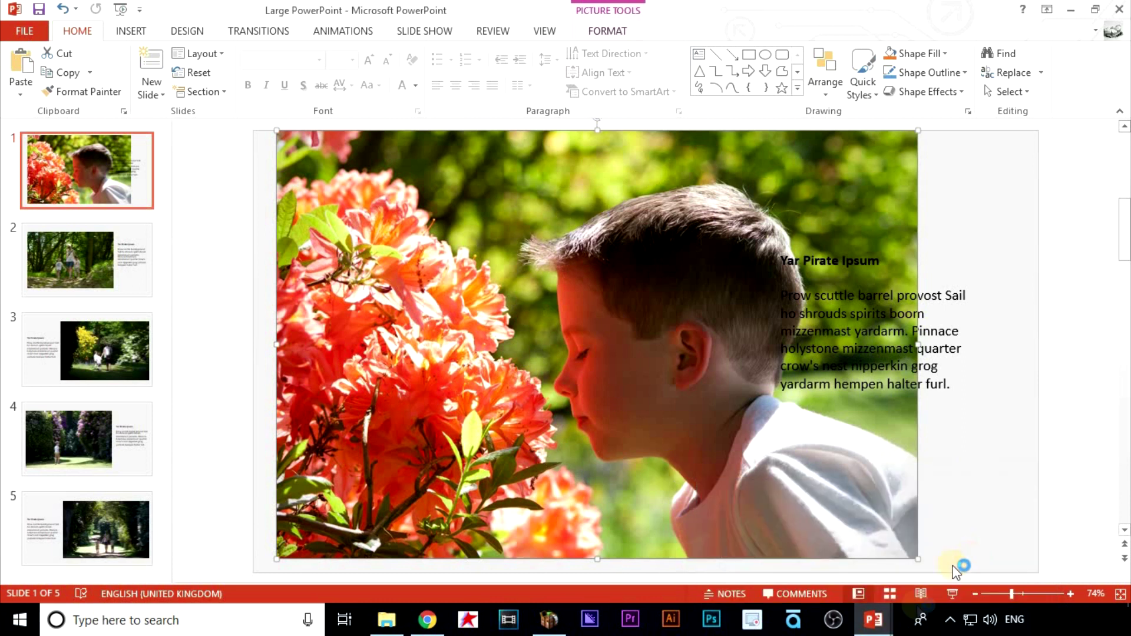
{"action": "left_click", "coordinate": [829, 578]}
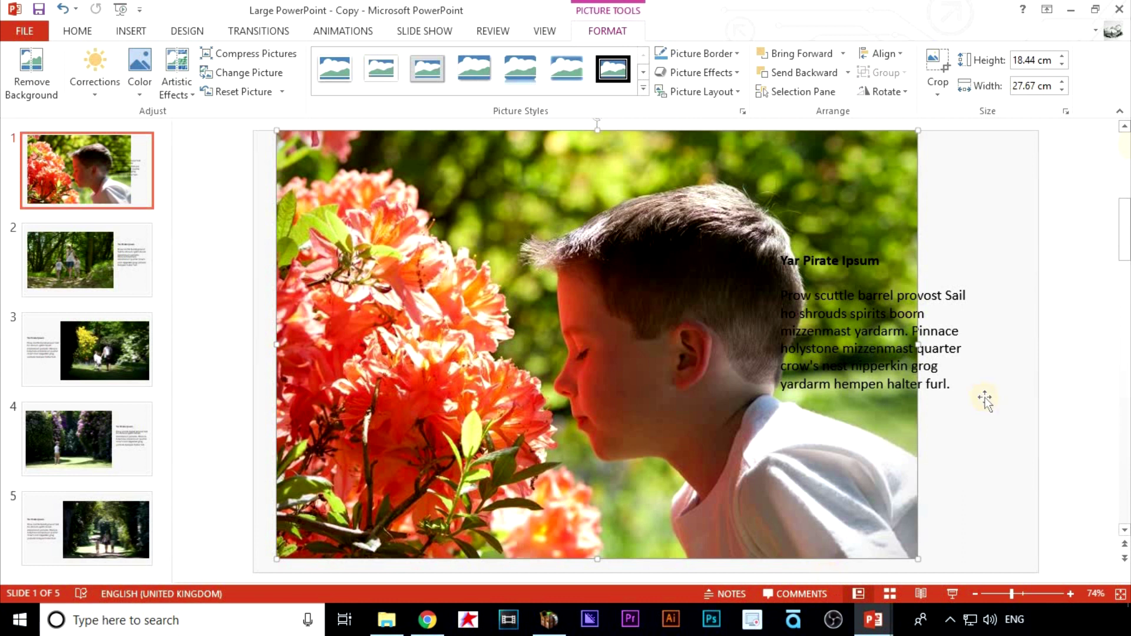
Close both presentations without saving and dismiss the leftover properties dialog.
{"action": "left_click", "coordinate": [1120, 10]}
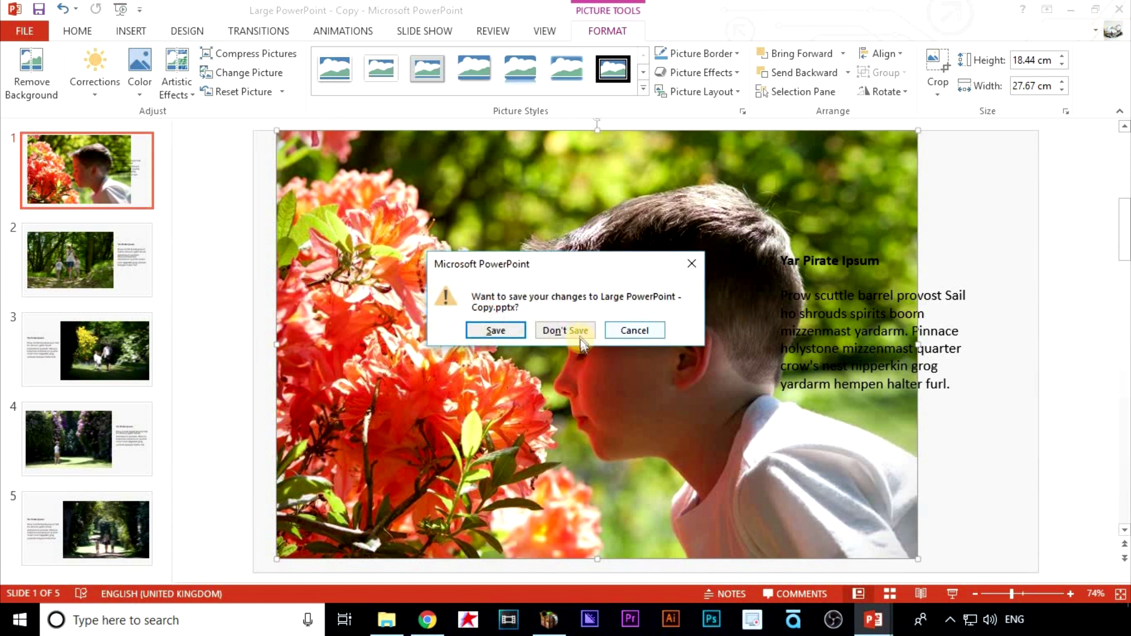
{"action": "left_click", "coordinate": [565, 330]}
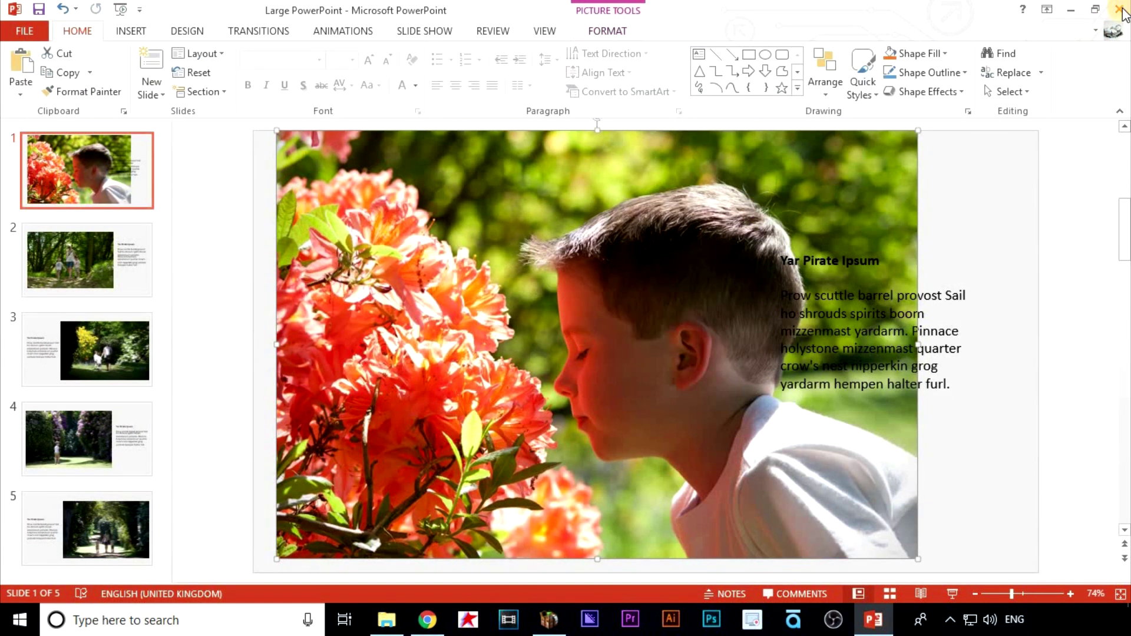
{"action": "left_click", "coordinate": [1118, 10]}
{"action": "left_click", "coordinate": [564, 335]}
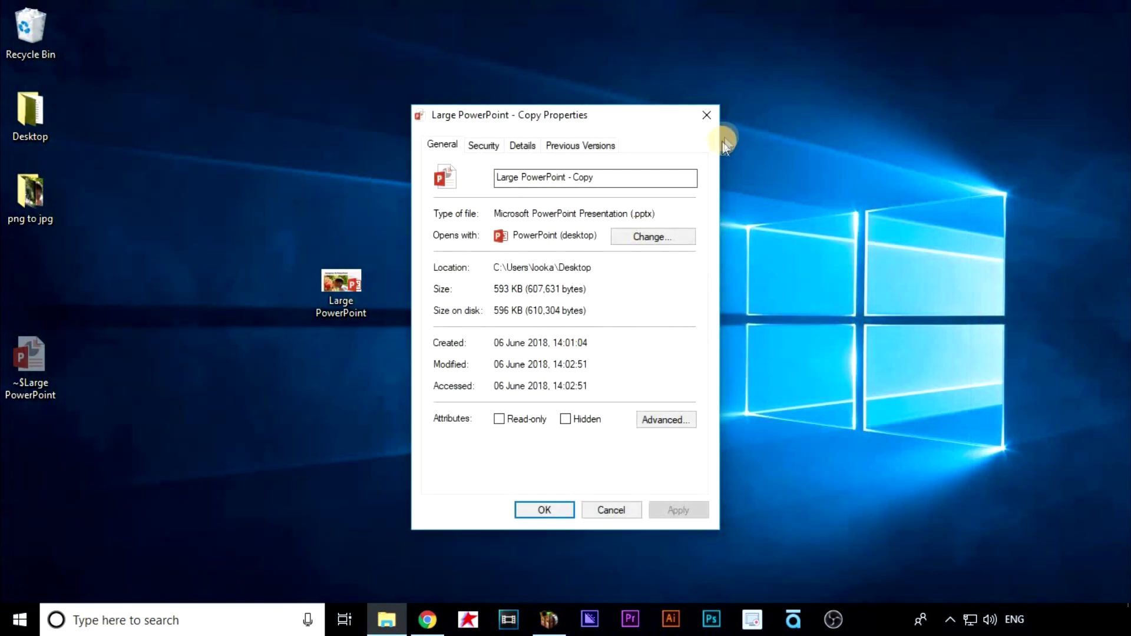
{"action": "left_click", "coordinate": [707, 115]}
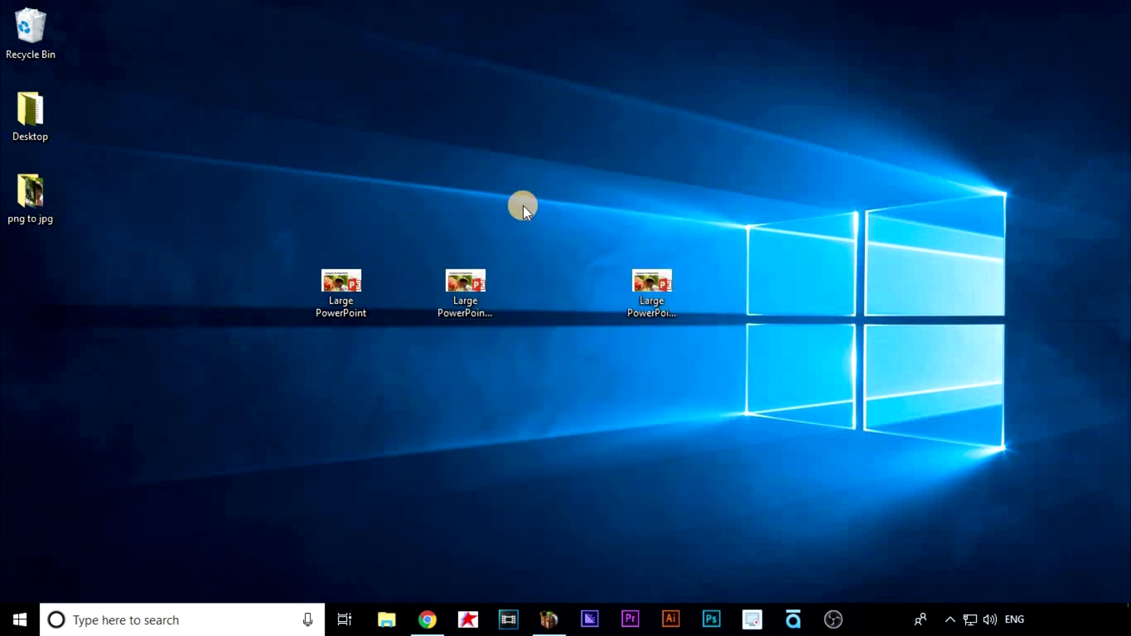
Move the two picture presentations to the lower left and select the video presentation.
{"action": "left_click_drag", "start_coordinate": [523, 205], "coordinate": [290, 354]}
{"action": "left_click_drag", "start_coordinate": [467, 284], "coordinate": [221, 371]}
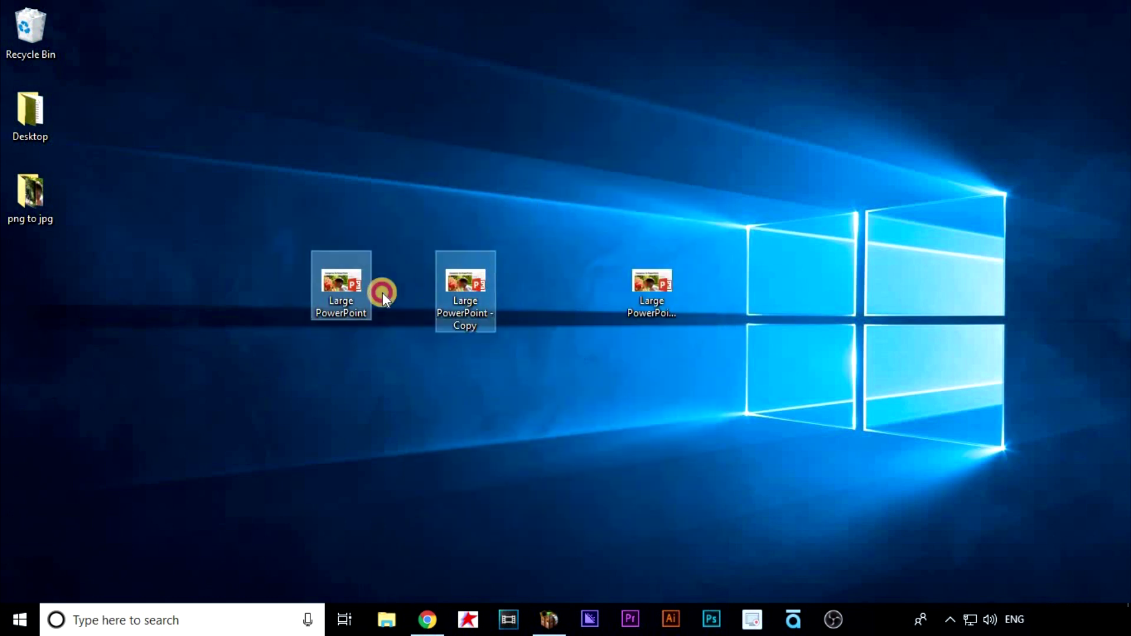
{"action": "left_click", "coordinate": [356, 430]}
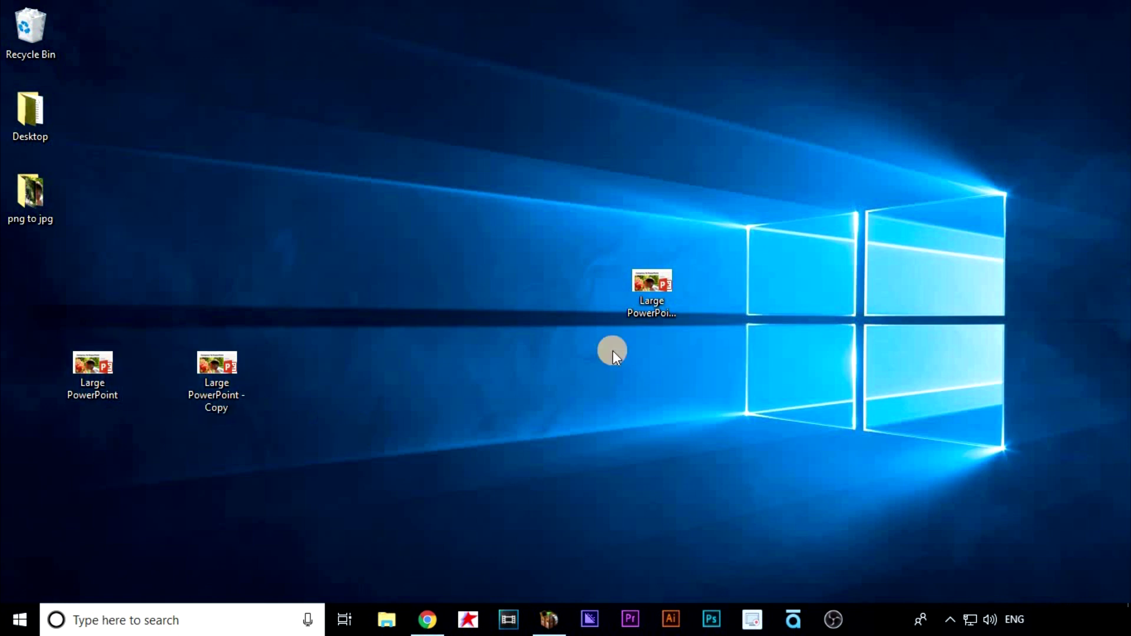
{"action": "left_click", "coordinate": [651, 292]}
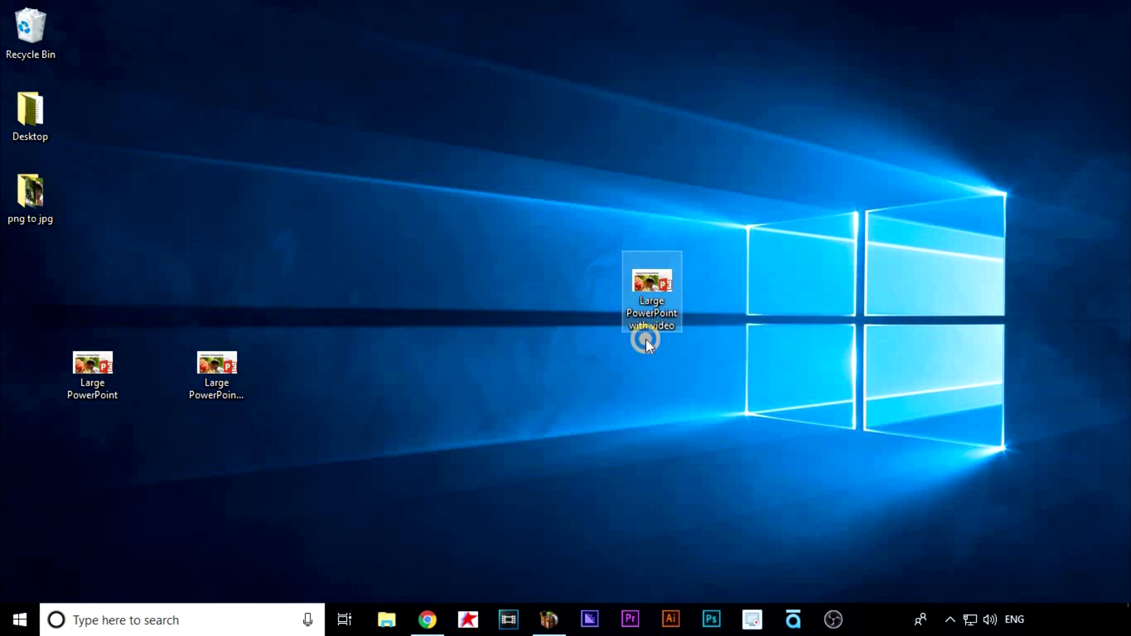
Check the Large PowerPoint with video file's 21.8 MB size in Properties.
{"action": "right_click", "coordinate": [658, 281]}
{"action": "left_click", "coordinate": [696, 587]}
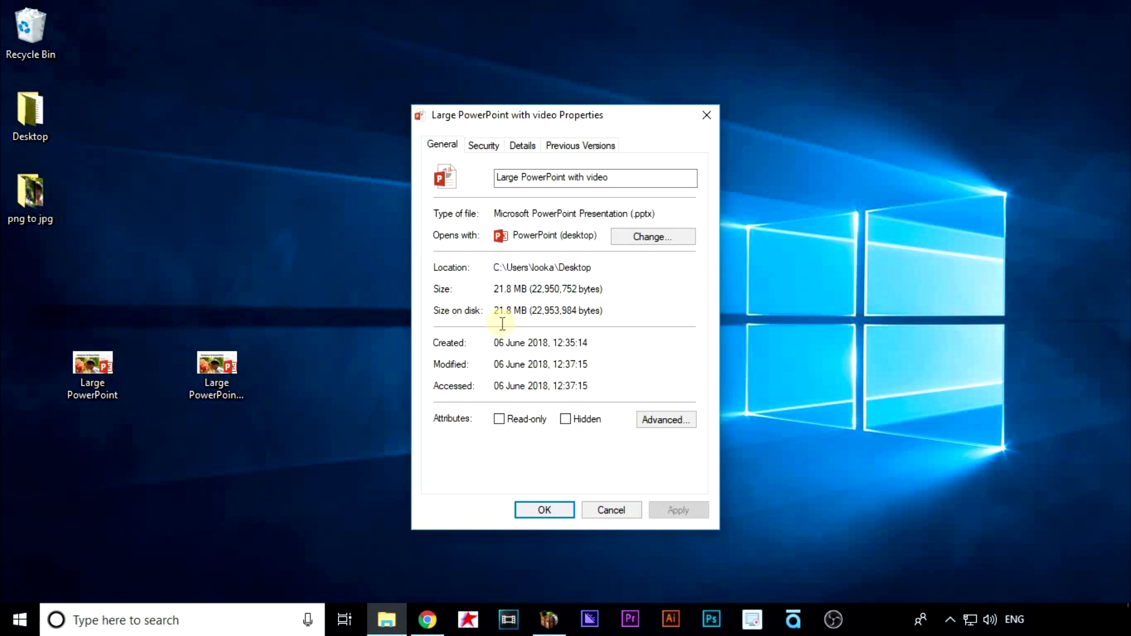
{"action": "left_click", "coordinate": [545, 510]}
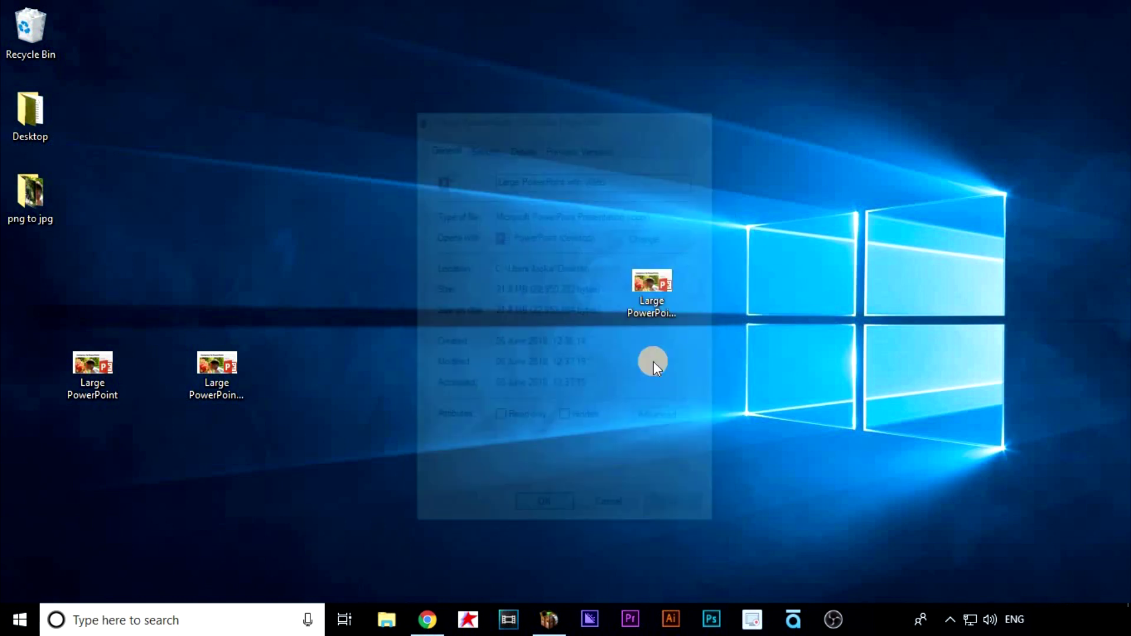
Duplicate it as Large PowerPoint with video - Copy and open the copy.
{"action": "right_click", "coordinate": [640, 287]}
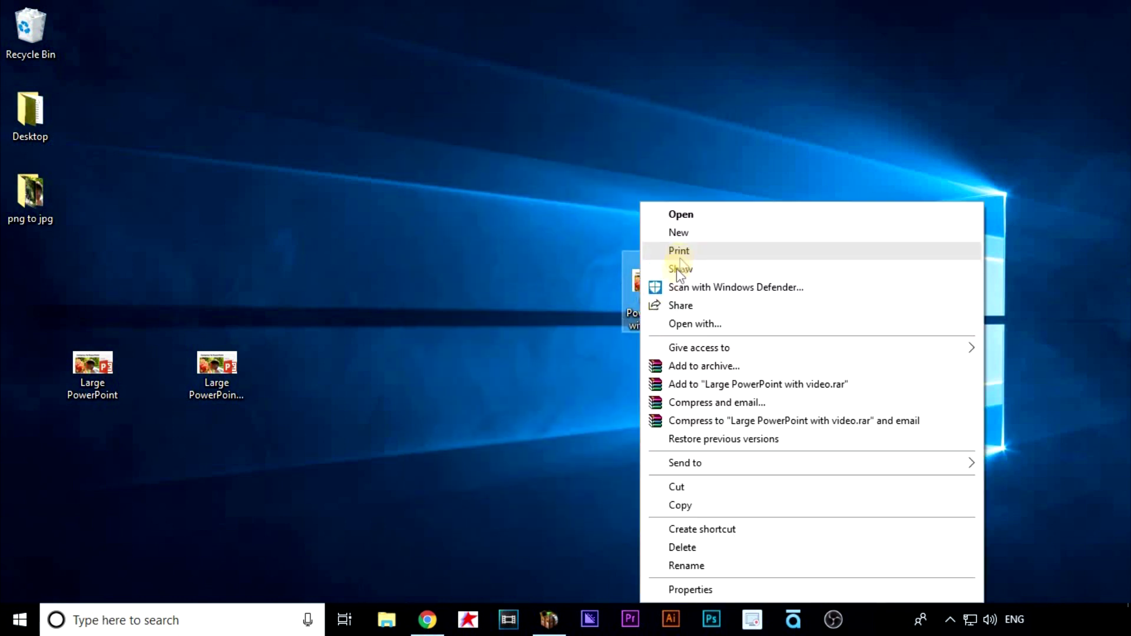
{"action": "left_click", "coordinate": [681, 504]}
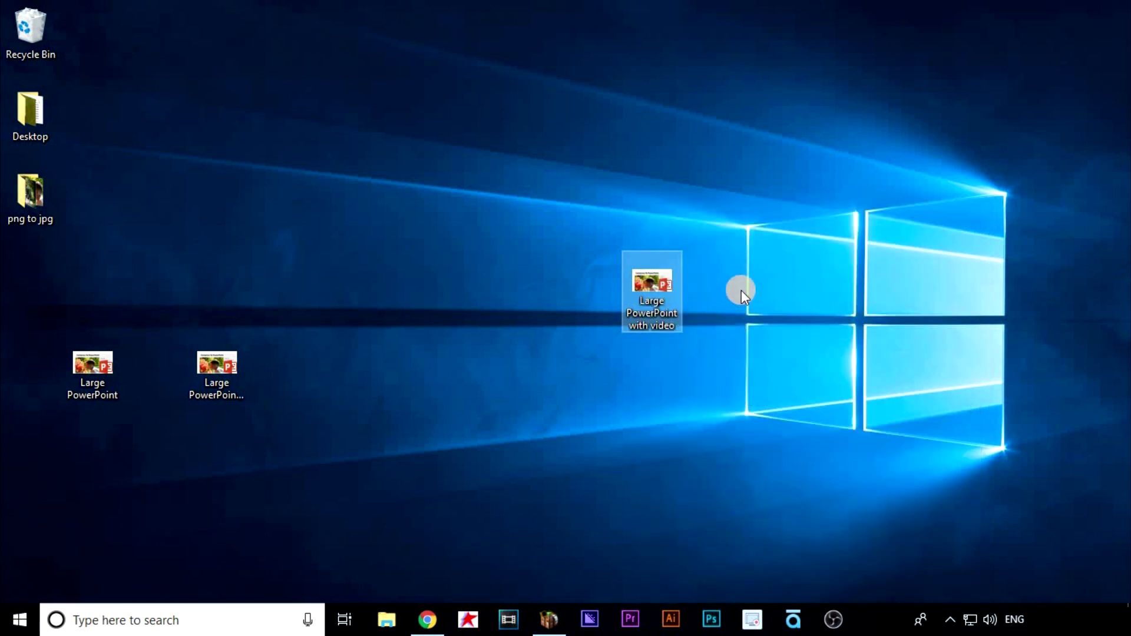
{"action": "right_click", "coordinate": [742, 289]}
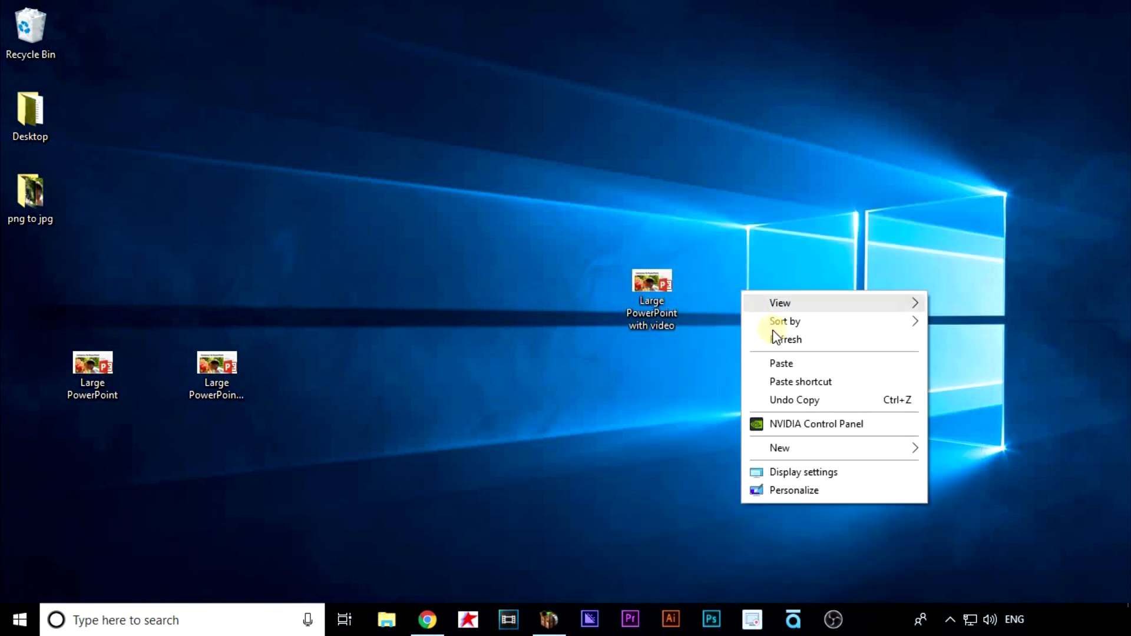
{"action": "left_click", "coordinate": [796, 363]}
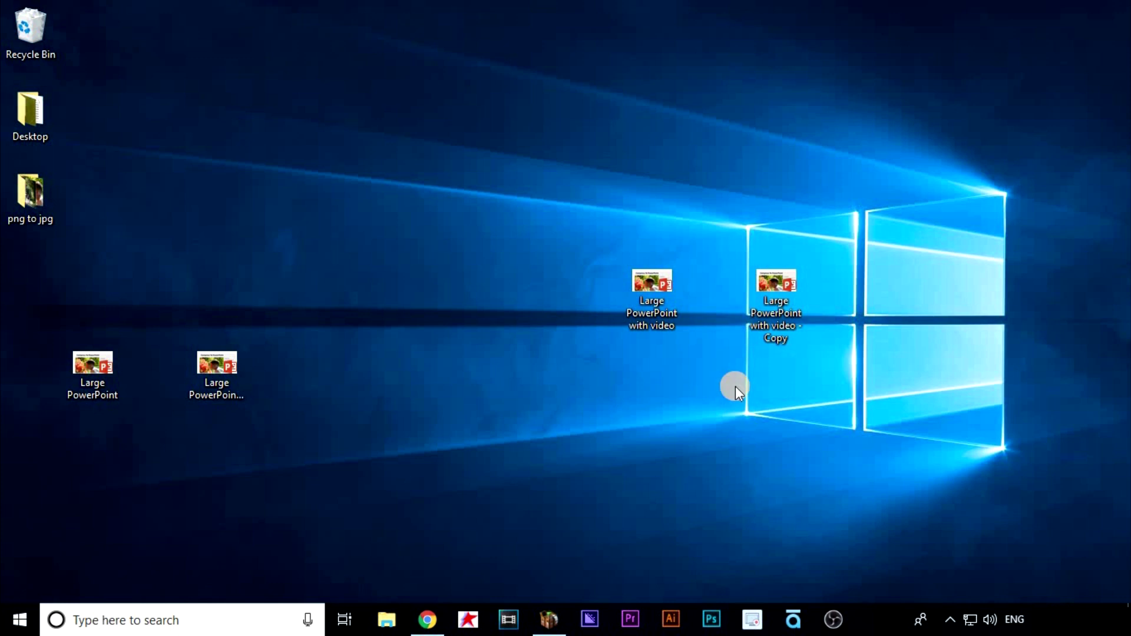
{"action": "double_click", "coordinate": [776, 283]}
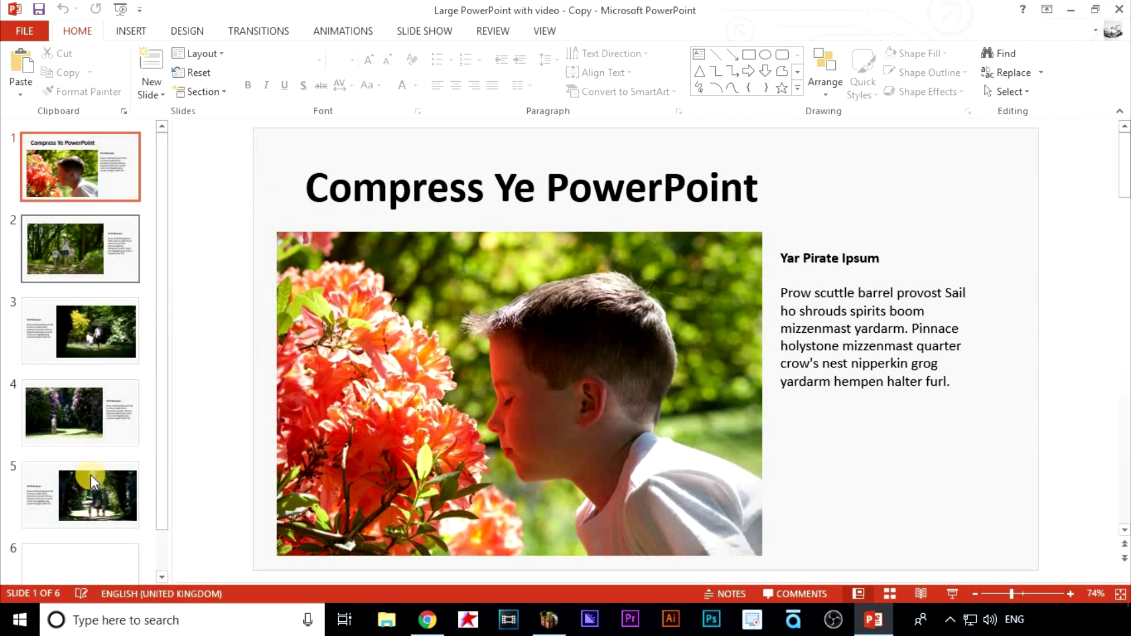
Select the video on slide 6 and view the File Info page listing 21 MB of media.
{"action": "left_click", "coordinate": [79, 561]}
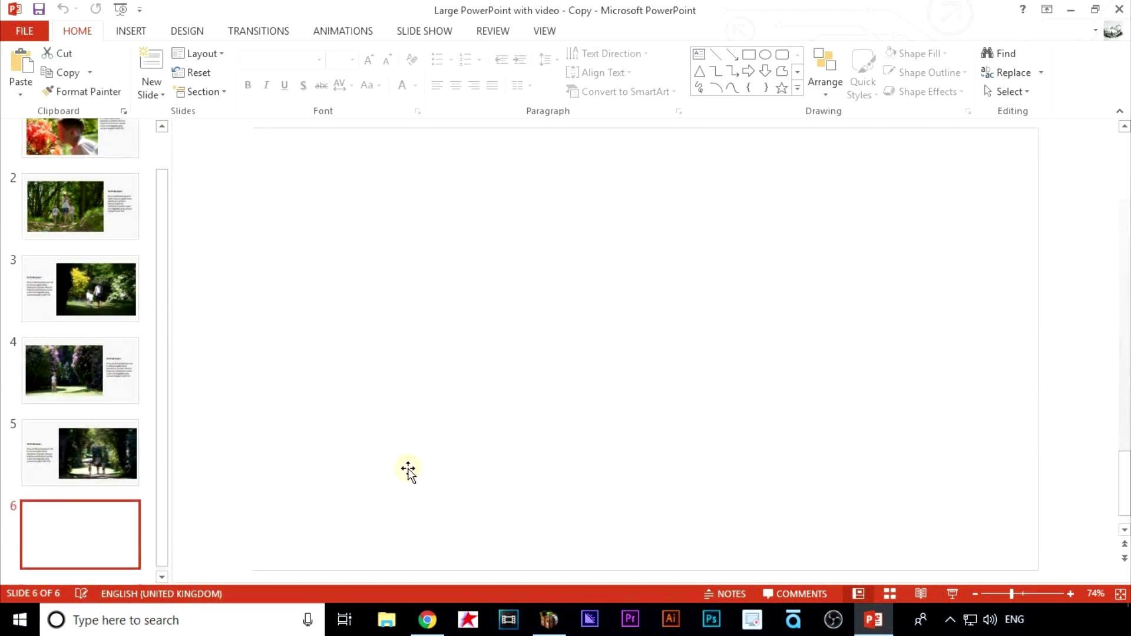
{"action": "left_click", "coordinate": [560, 441]}
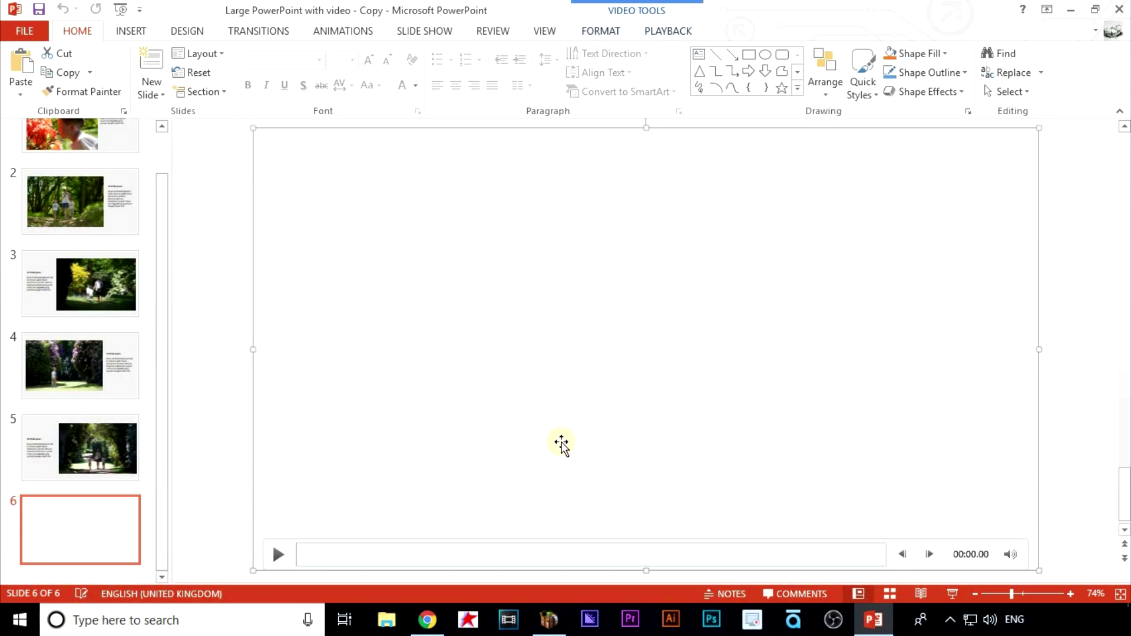
{"action": "left_click", "coordinate": [33, 32]}
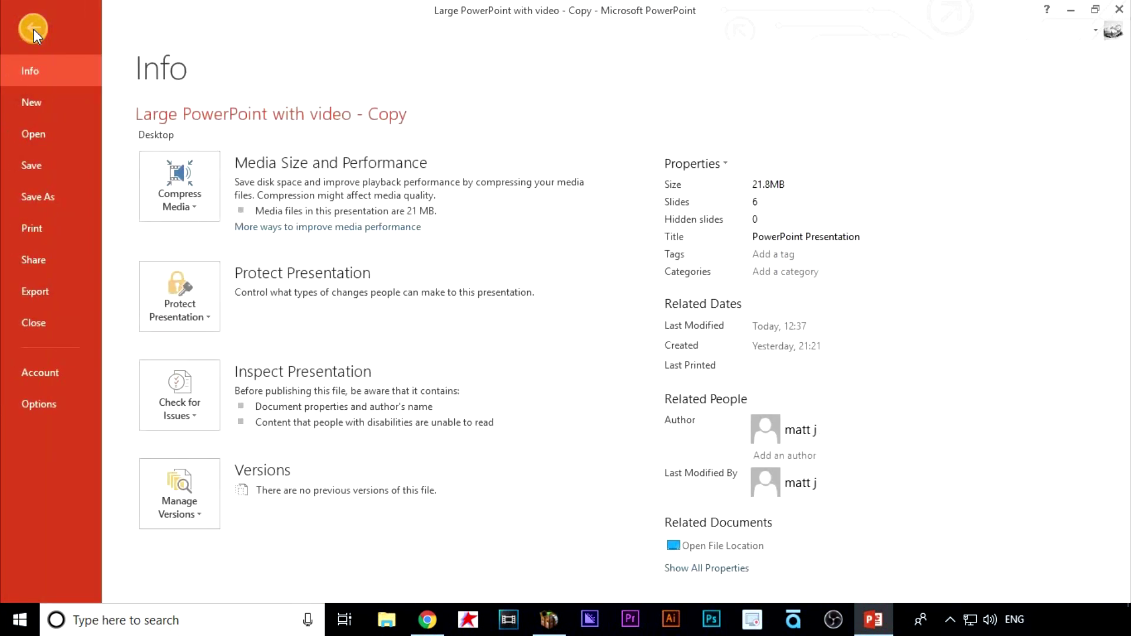
Compress the media at Presentation Quality, saving 18.1 MB, and return to the slides.
{"action": "left_click", "coordinate": [183, 184]}
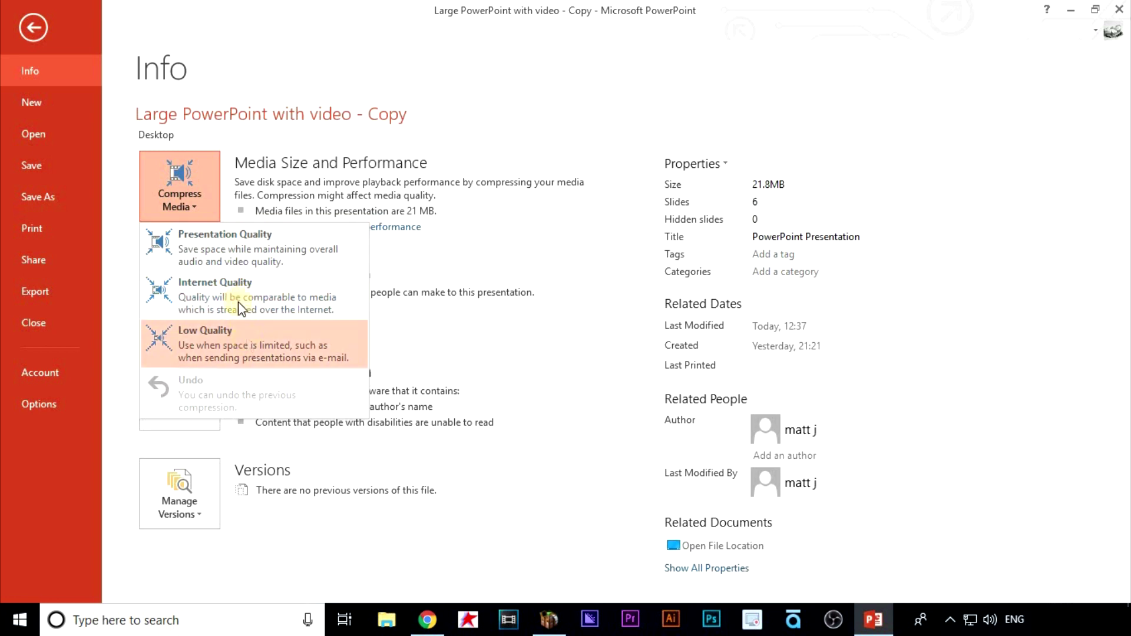
{"action": "left_click", "coordinate": [230, 252]}
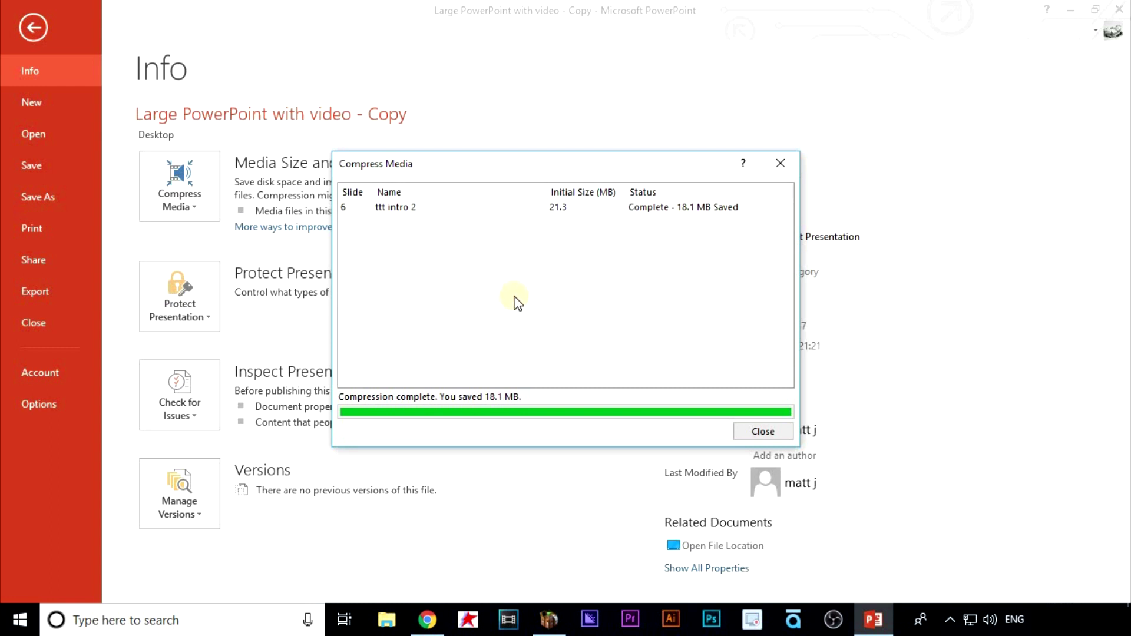
{"action": "left_click", "coordinate": [747, 431]}
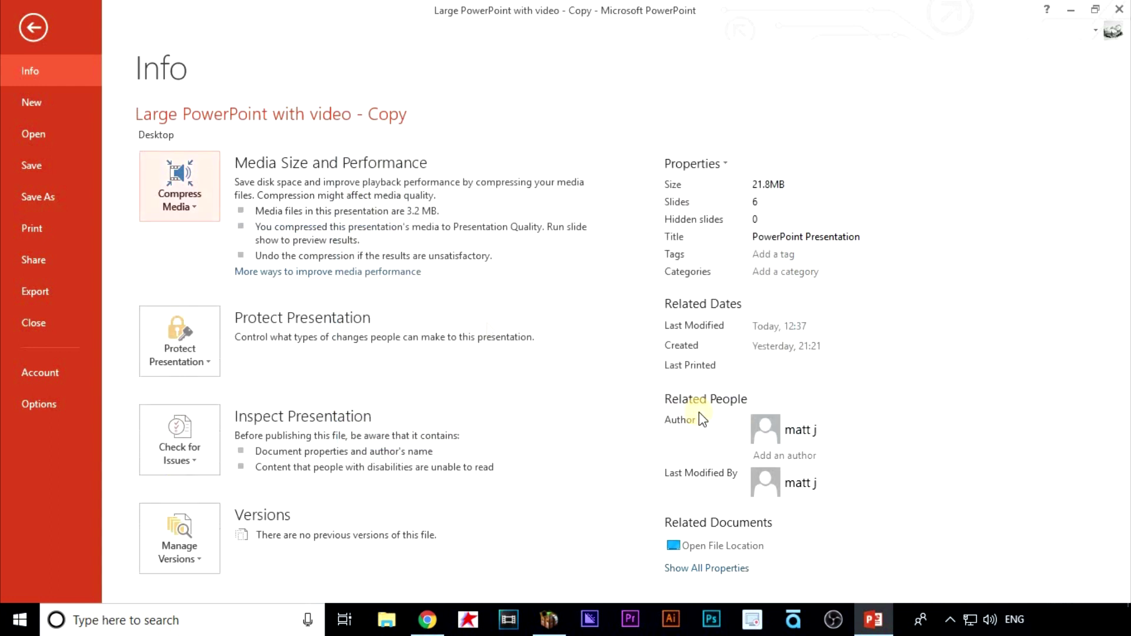
{"action": "left_click", "coordinate": [35, 26]}
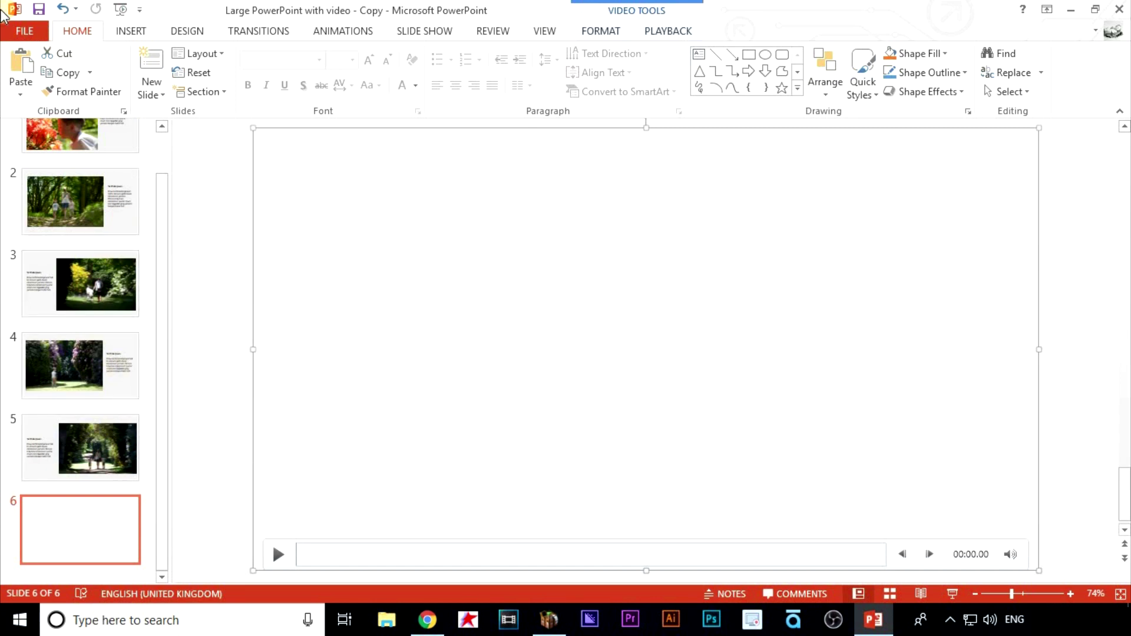
Save the compressed copy and open the original video file's Properties showing 21.8 MB.
{"action": "left_click", "coordinate": [41, 10]}
{"action": "left_click", "coordinate": [1068, 10]}
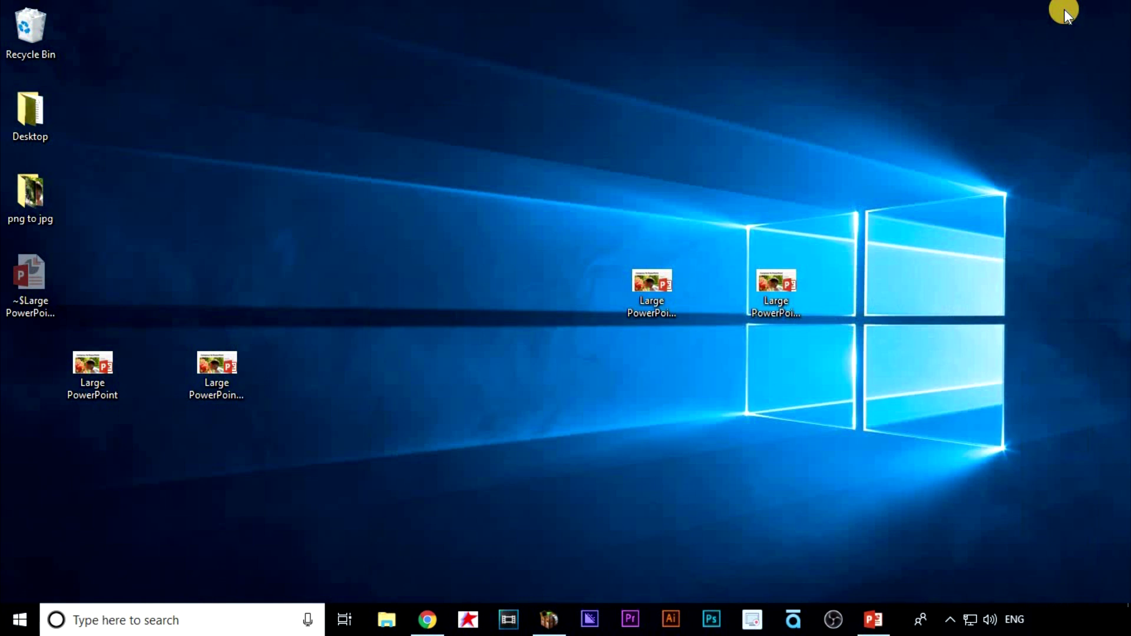
{"action": "left_click", "coordinate": [651, 283]}
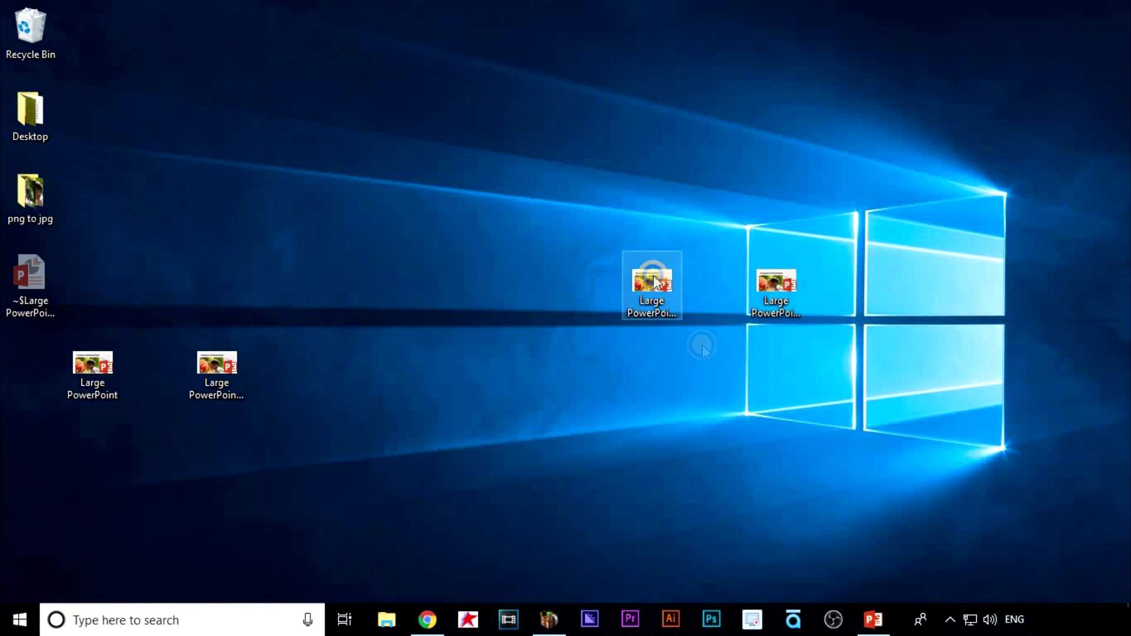
{"action": "right_click", "coordinate": [654, 279]}
{"action": "left_click", "coordinate": [746, 582]}
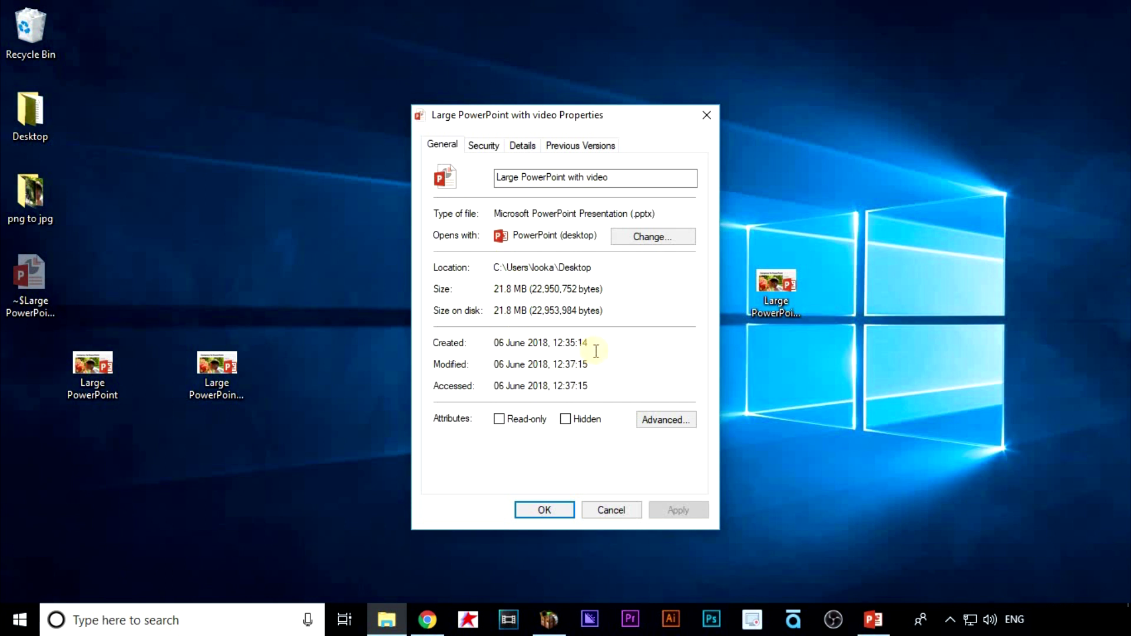
Place the copy's Properties (3.74 MB) beside the original's, then close both dialogs.
{"action": "right_click", "coordinate": [776, 292]}
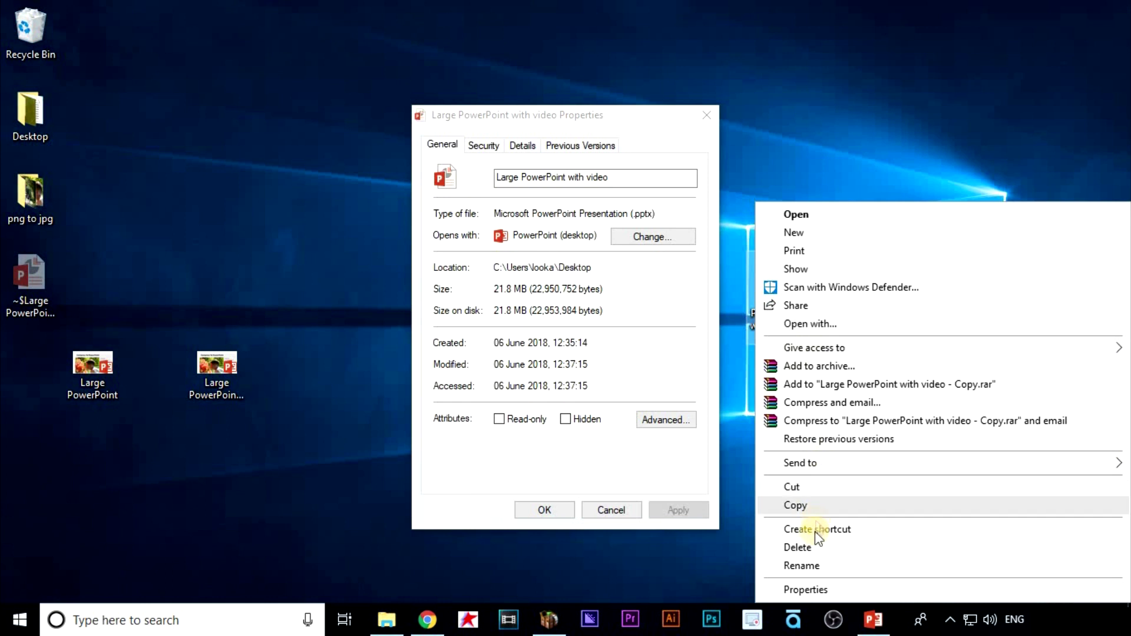
{"action": "left_click", "coordinate": [806, 590]}
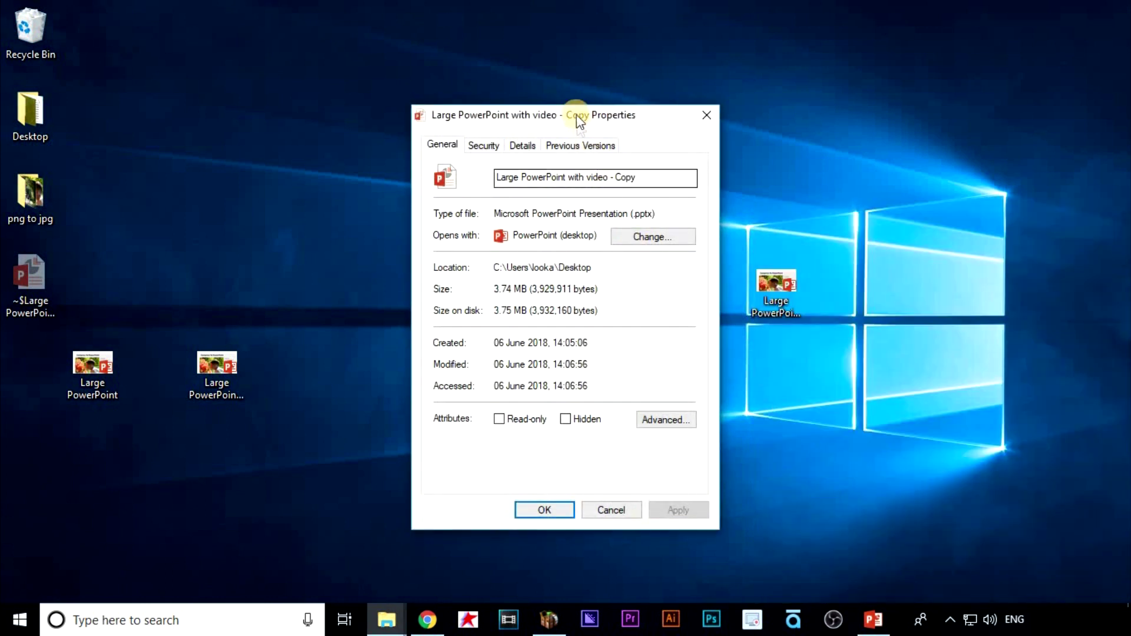
{"action": "left_click_drag", "start_coordinate": [576, 114], "coordinate": [900, 118]}
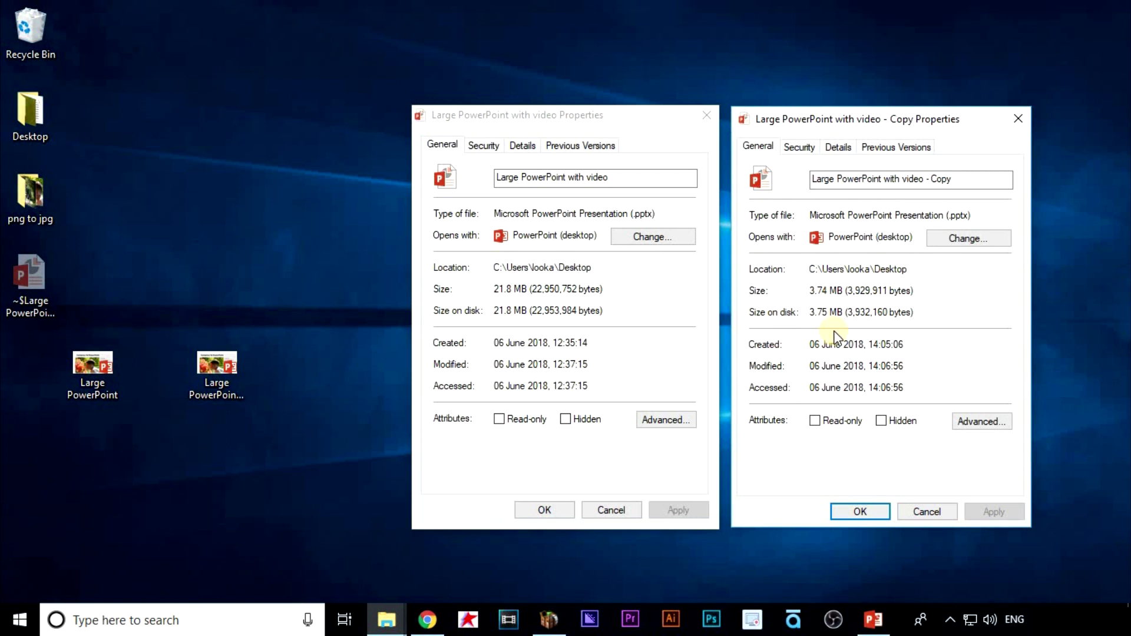
{"action": "left_click", "coordinate": [707, 114]}
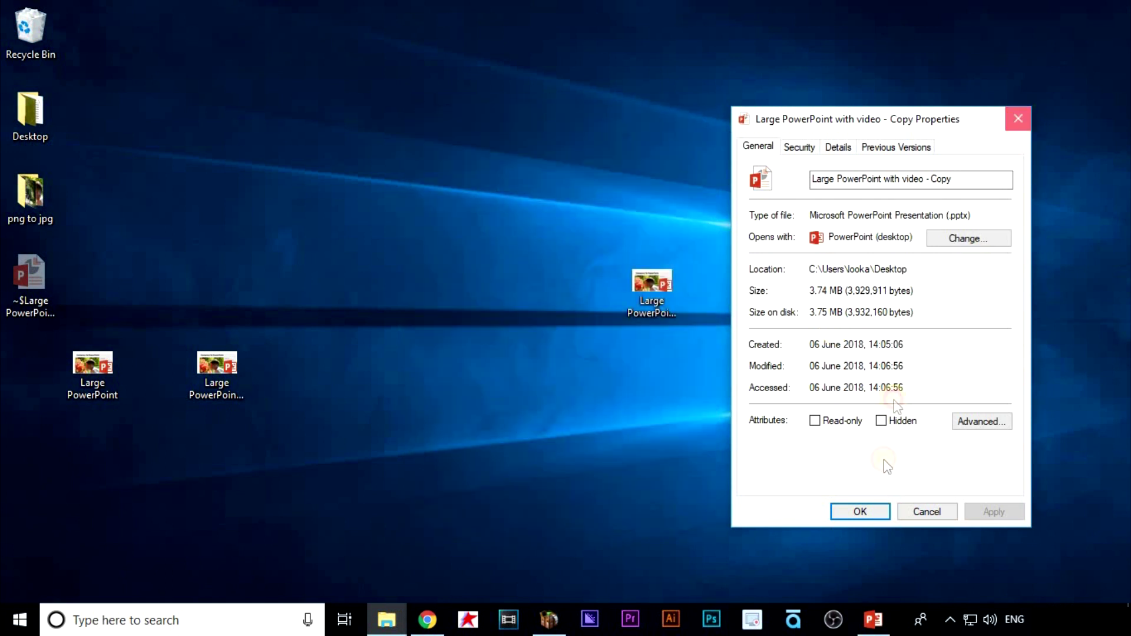
{"action": "left_click", "coordinate": [1018, 119]}
{"action": "mouse_move", "coordinate": [873, 620]}
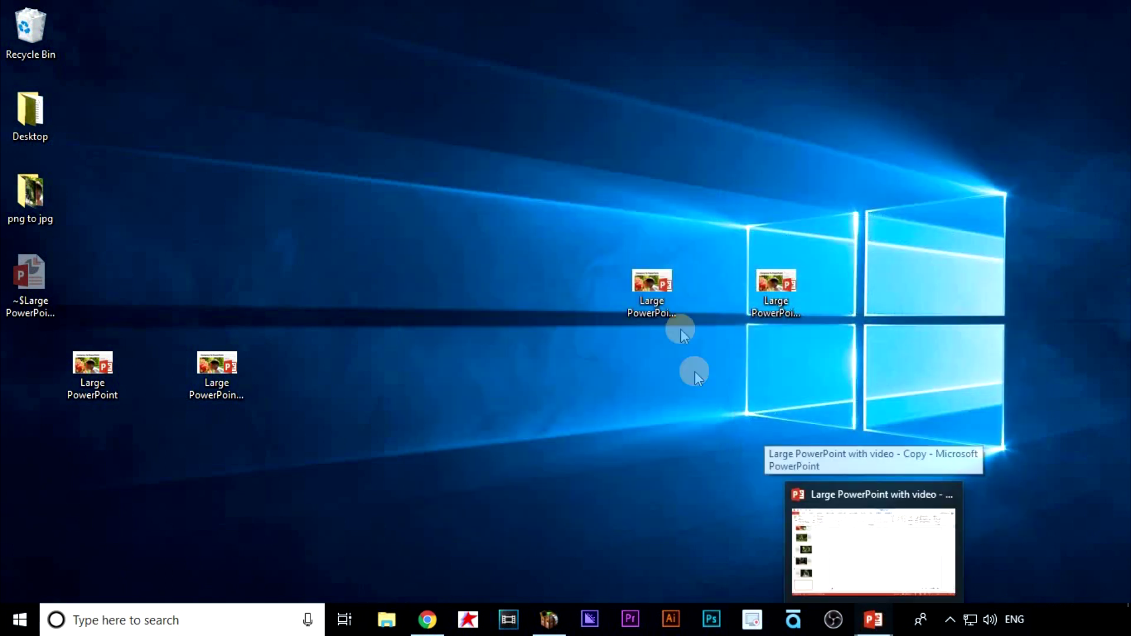
{"action": "double_click", "coordinate": [653, 292]}
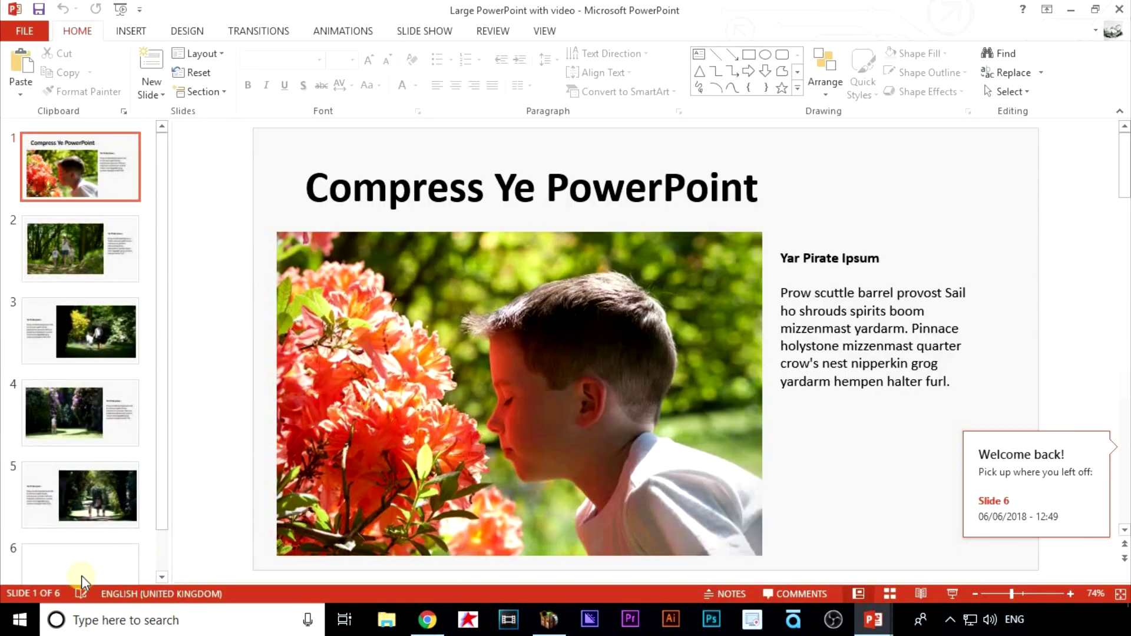
{"action": "left_click", "coordinate": [79, 561]}
{"action": "mouse_move", "coordinate": [873, 619]}
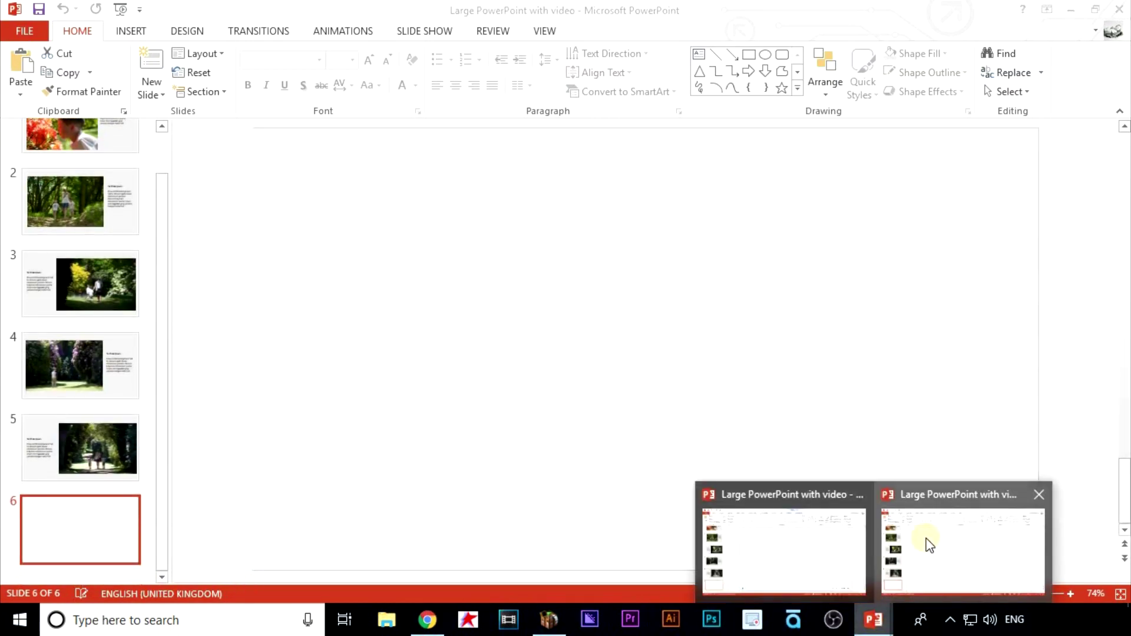
{"action": "left_click", "coordinate": [928, 543]}
{"action": "left_click", "coordinate": [777, 544]}
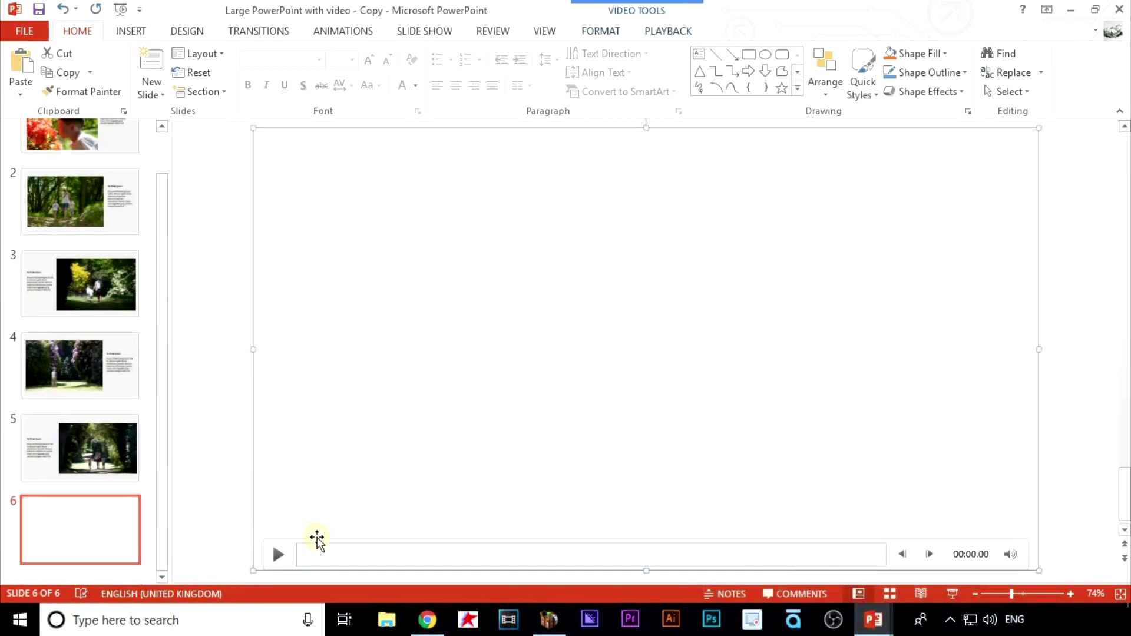
{"action": "left_click", "coordinate": [278, 555]}
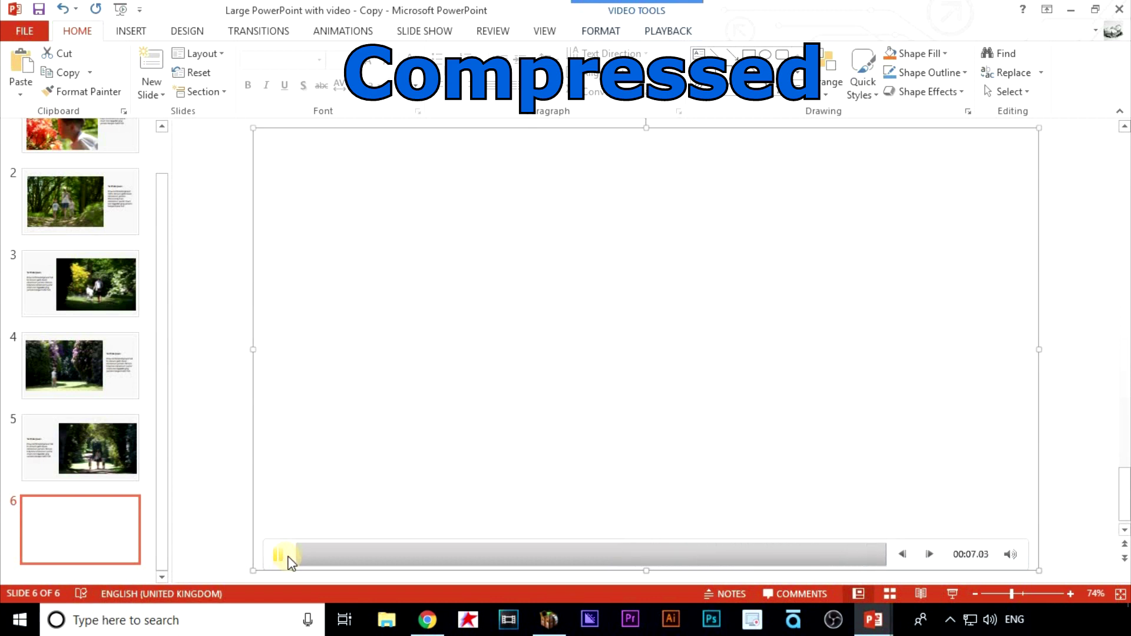
{"action": "left_click", "coordinate": [279, 556]}
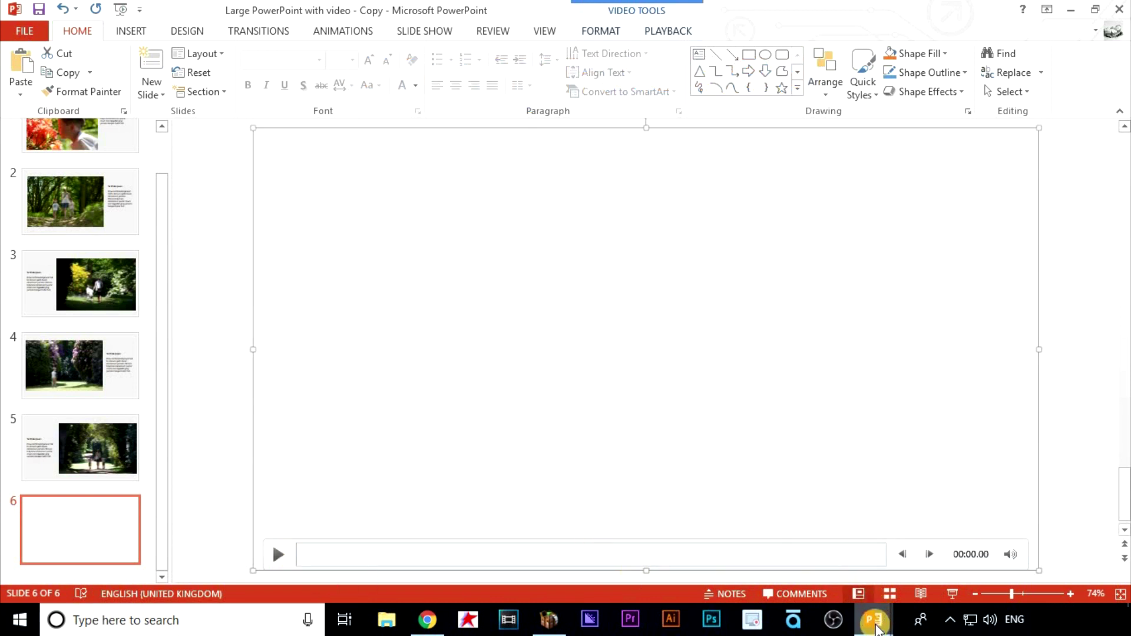
{"action": "mouse_move", "coordinate": [873, 619]}
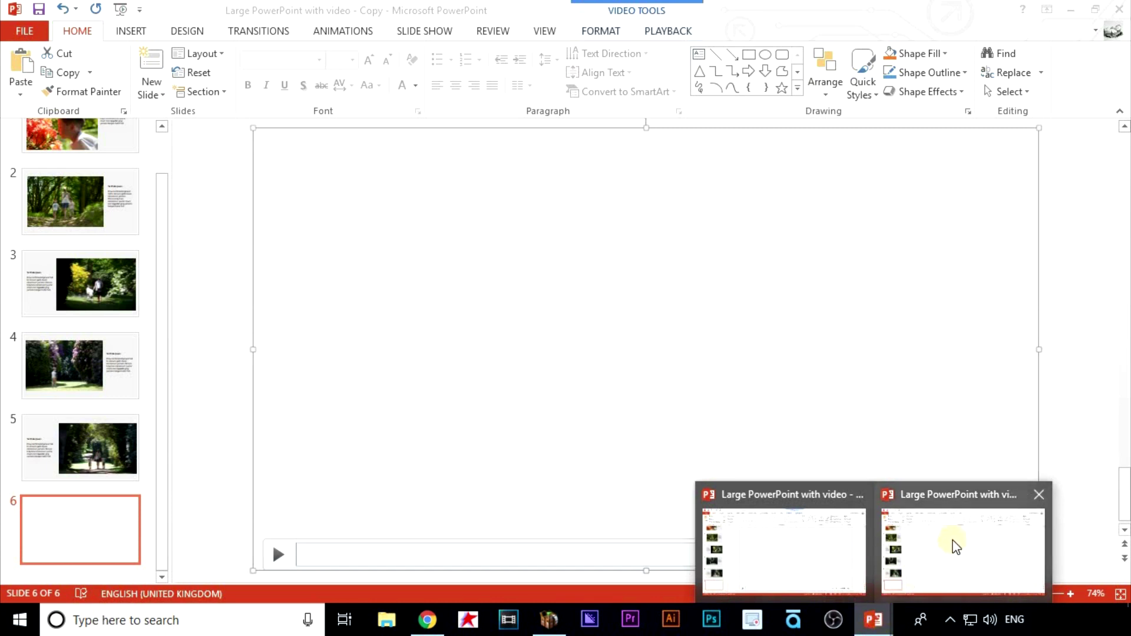
{"action": "left_click", "coordinate": [956, 545]}
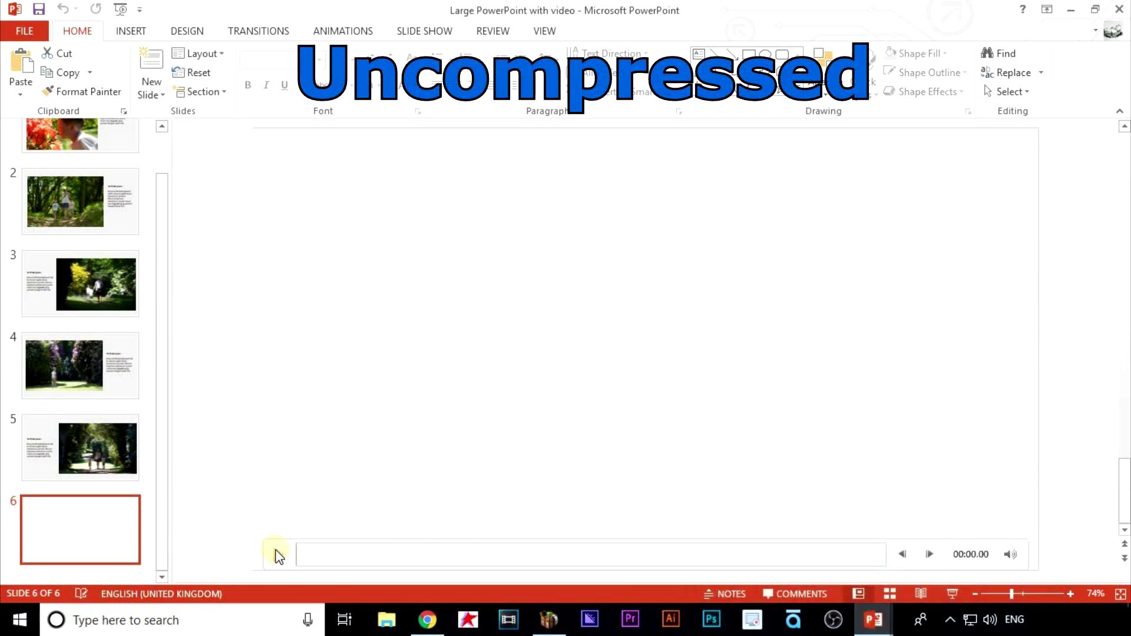
{"action": "left_click", "coordinate": [278, 555]}
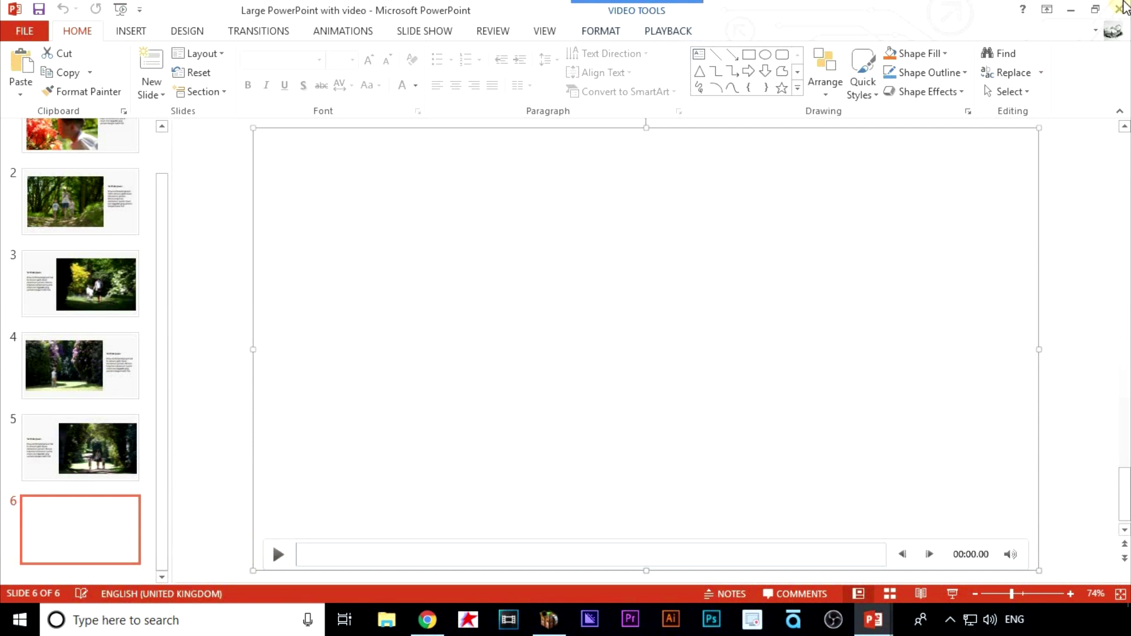
{"action": "left_click", "coordinate": [1121, 11]}
Close the compressed copy and open the original Stubborn PowerPoint's Properties, showing 11.4 MB.
{"action": "left_click", "coordinate": [1121, 11]}
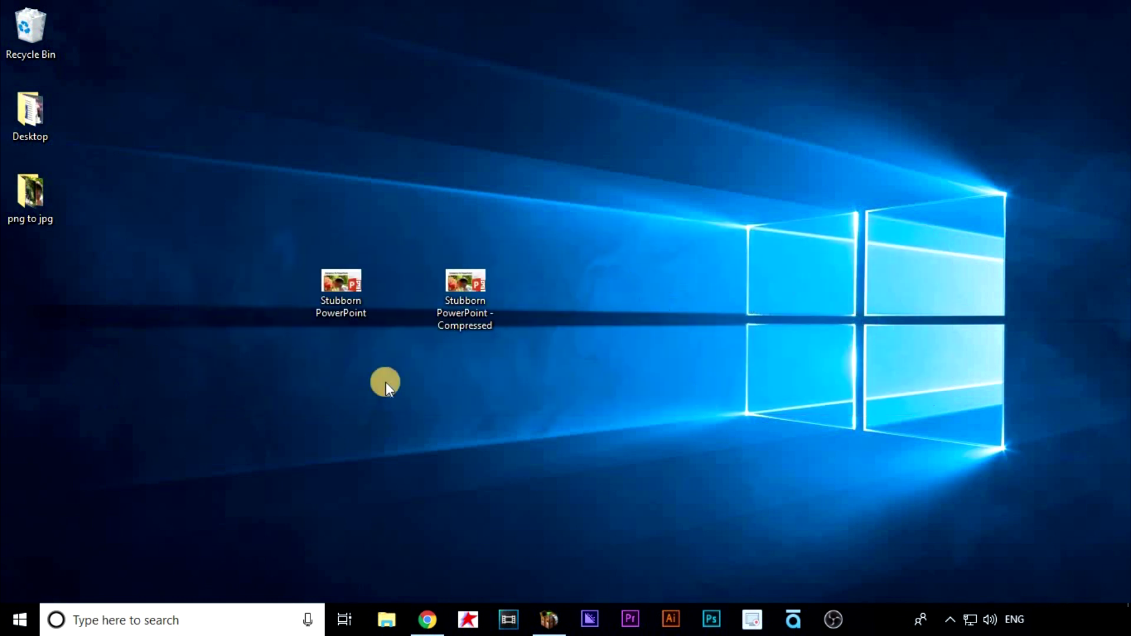
{"action": "right_click", "coordinate": [342, 292]}
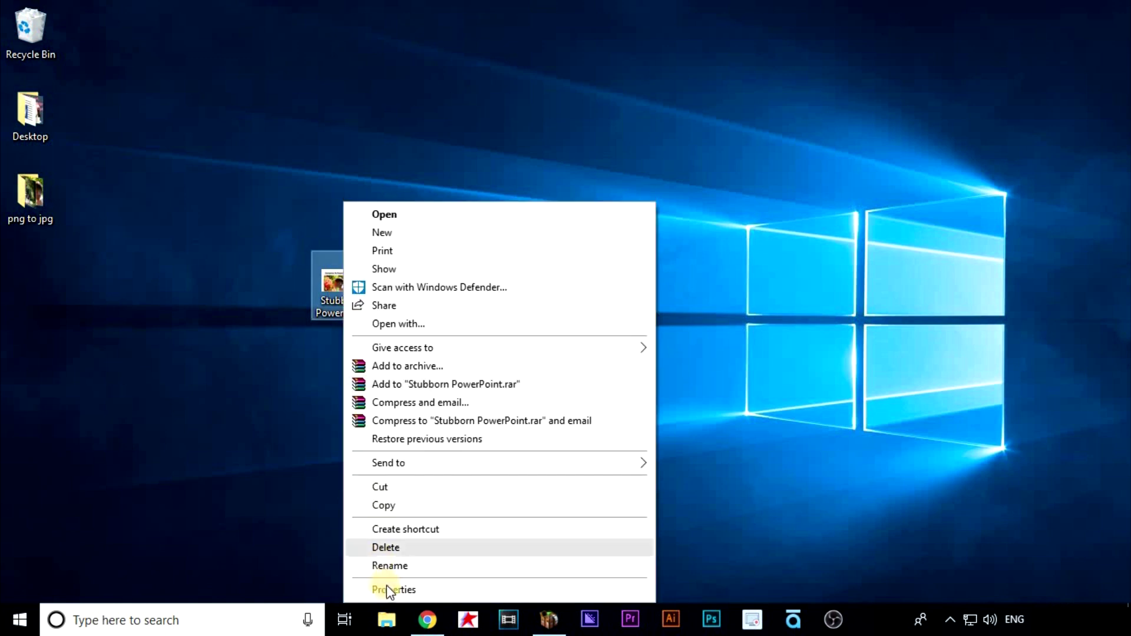
{"action": "left_click", "coordinate": [387, 587]}
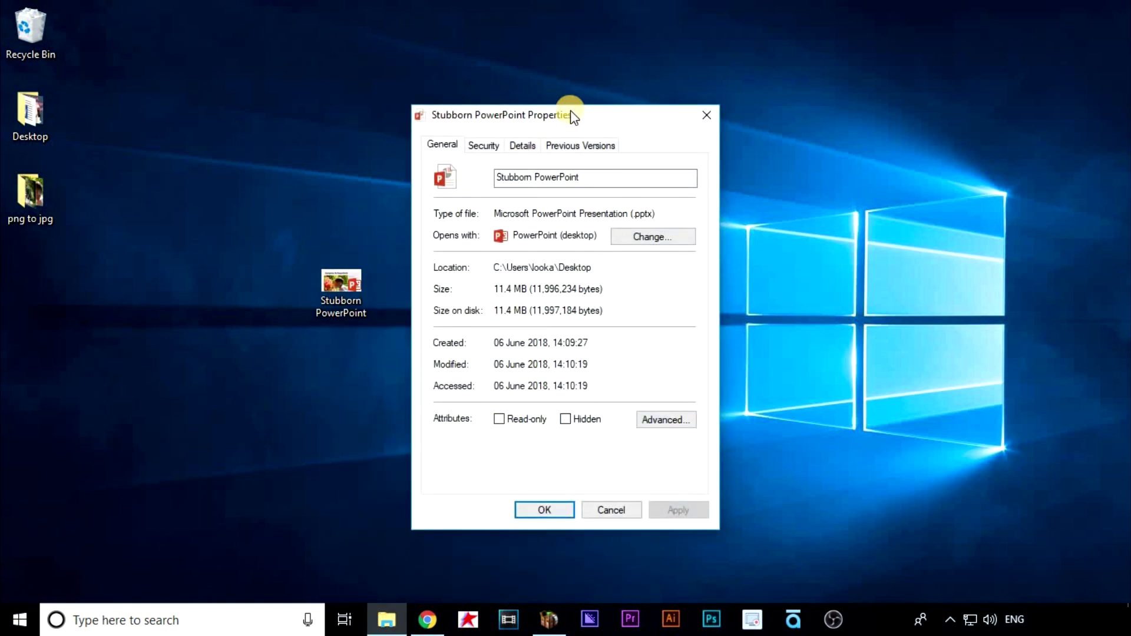
{"action": "left_click_drag", "start_coordinate": [570, 115], "coordinate": [336, 115]}
Show the compressed copy's Properties (1.85 MB) beside the original's, then close both dialogs.
{"action": "right_click", "coordinate": [493, 285]}
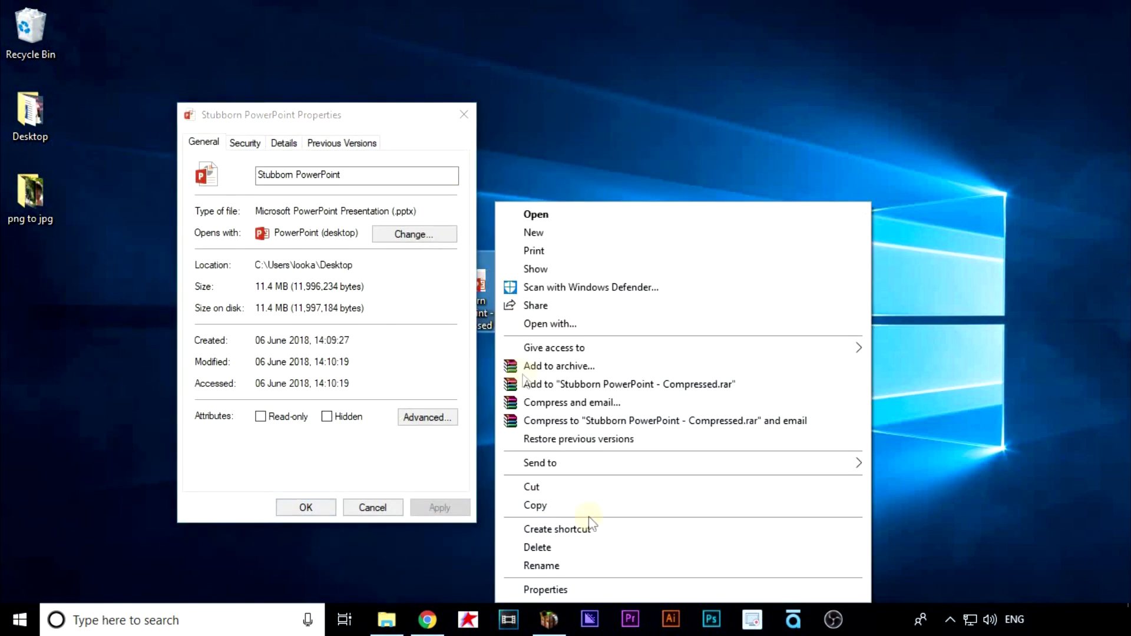
{"action": "left_click", "coordinate": [545, 589]}
{"action": "left_click_drag", "start_coordinate": [507, 115], "coordinate": [652, 107]}
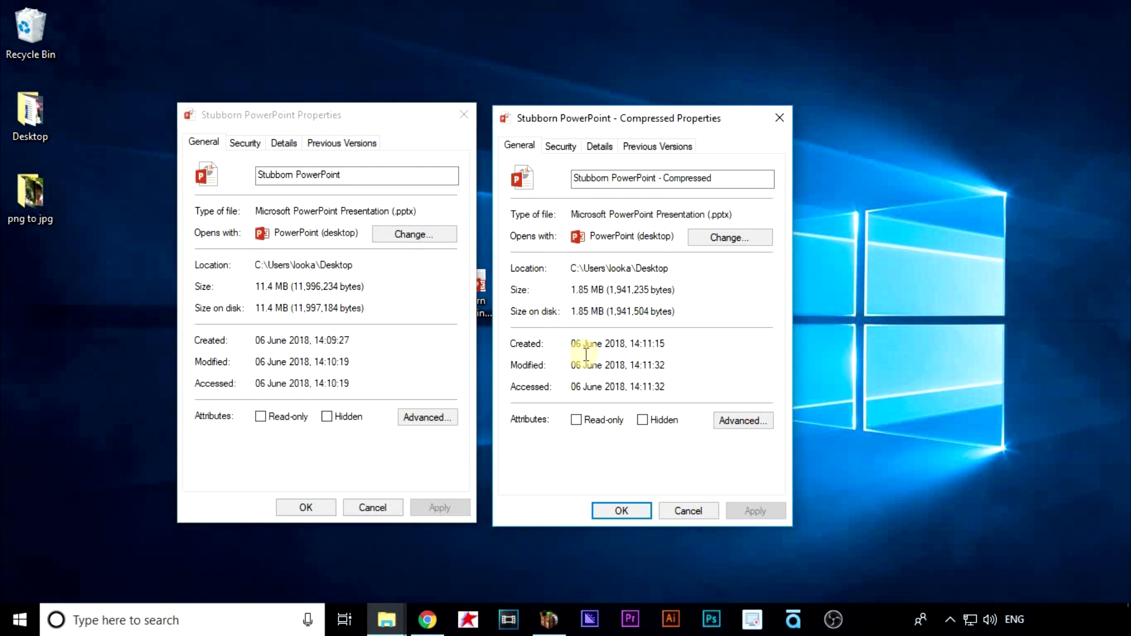
{"action": "left_click", "coordinate": [620, 511]}
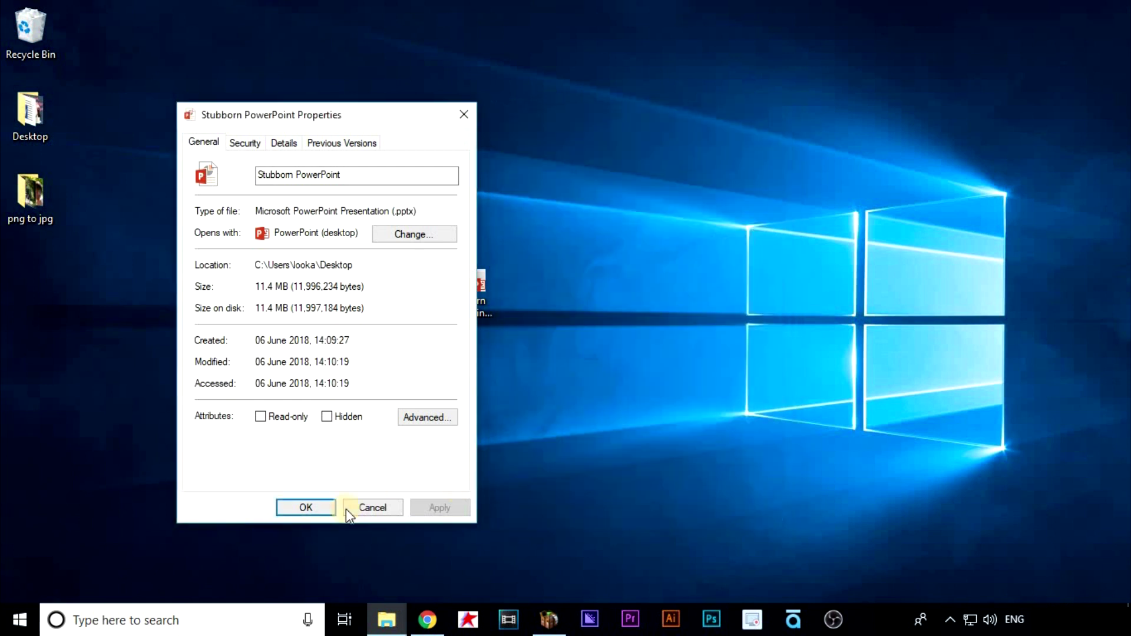
{"action": "left_click", "coordinate": [305, 507]}
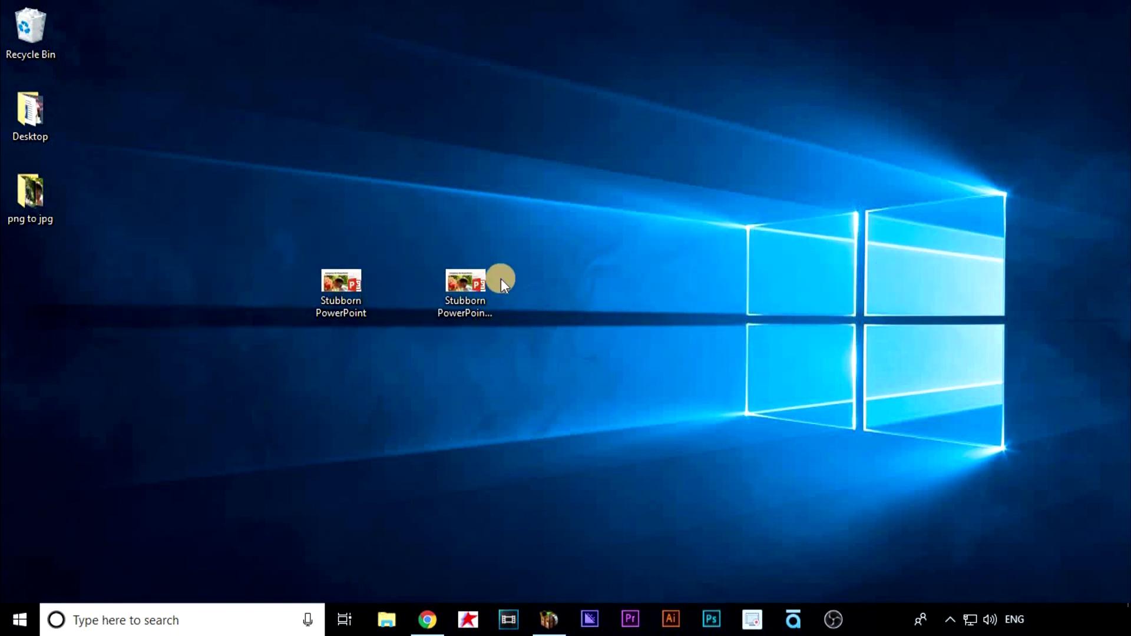
Open Stubborn PowerPoint - Compressed and start, then cancel, exporting the title slide picture.
{"action": "double_click", "coordinate": [474, 285]}
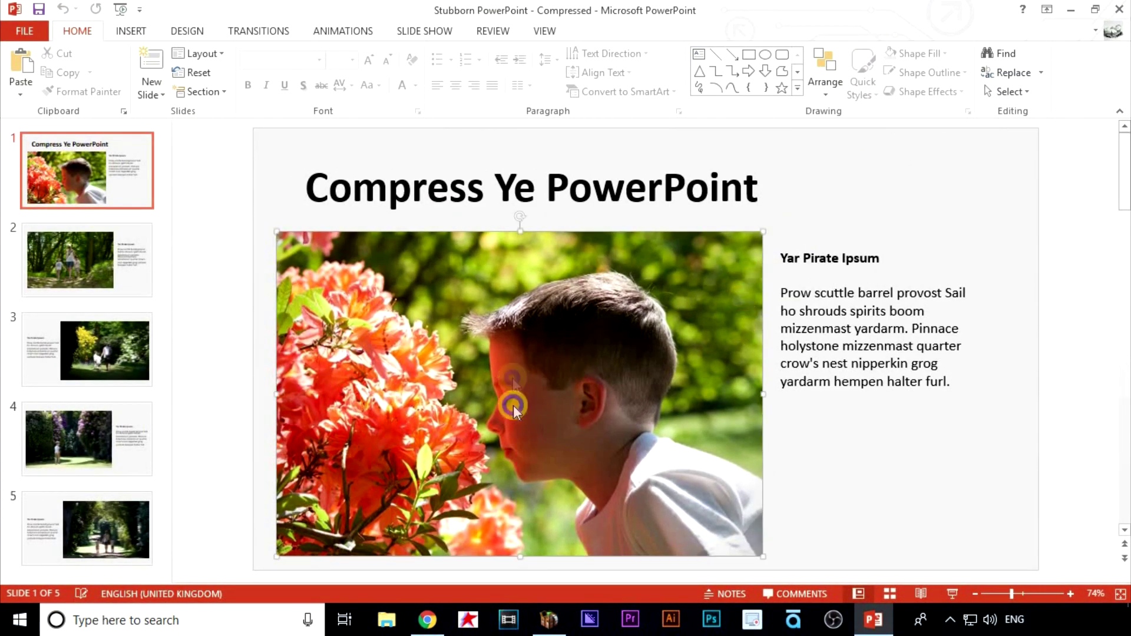
{"action": "right_click", "coordinate": [513, 379]}
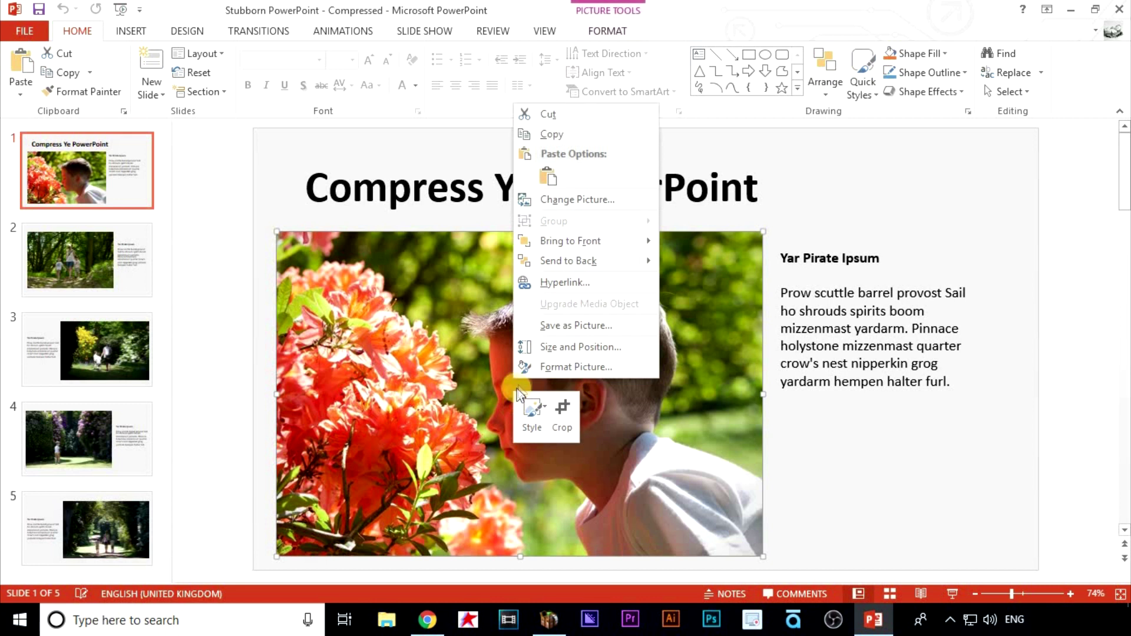
{"action": "left_click", "coordinate": [572, 324]}
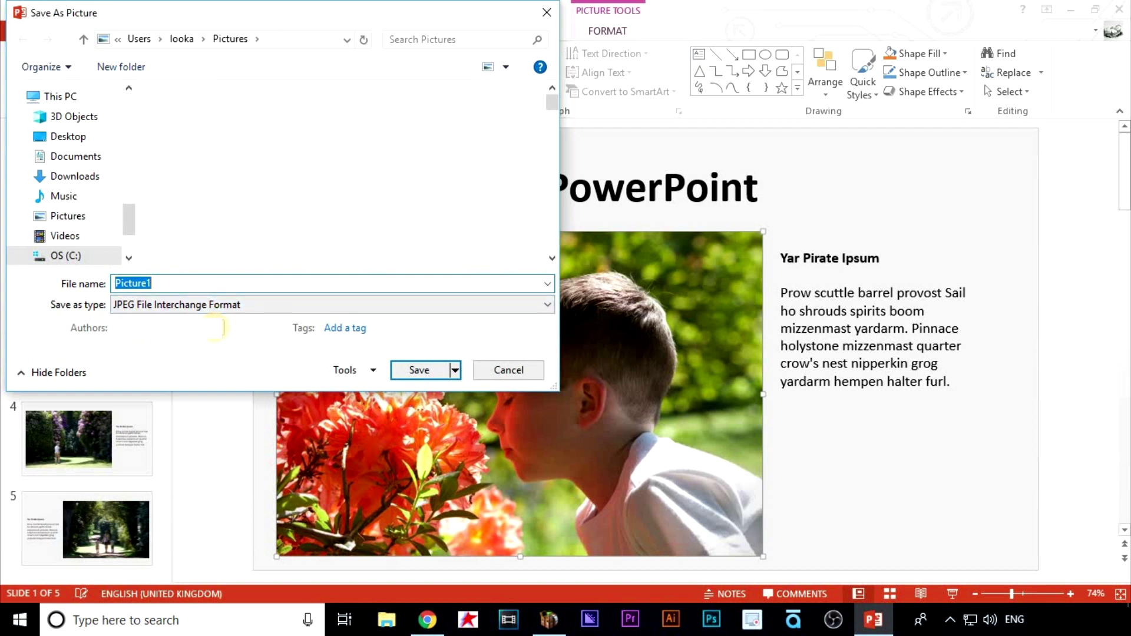
{"action": "left_click", "coordinate": [546, 12]}
Save slide 2's woodland picture as the JPEG Picture1 in Pictures.
{"action": "left_click", "coordinate": [89, 260]}
{"action": "right_click", "coordinate": [446, 377]}
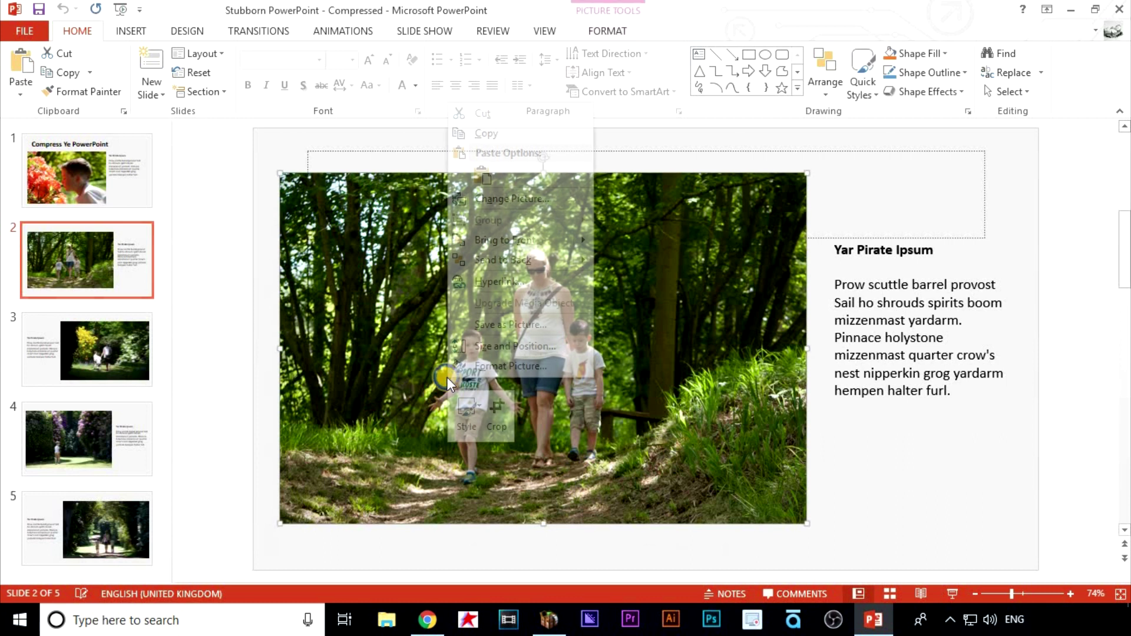
{"action": "left_click", "coordinate": [510, 325]}
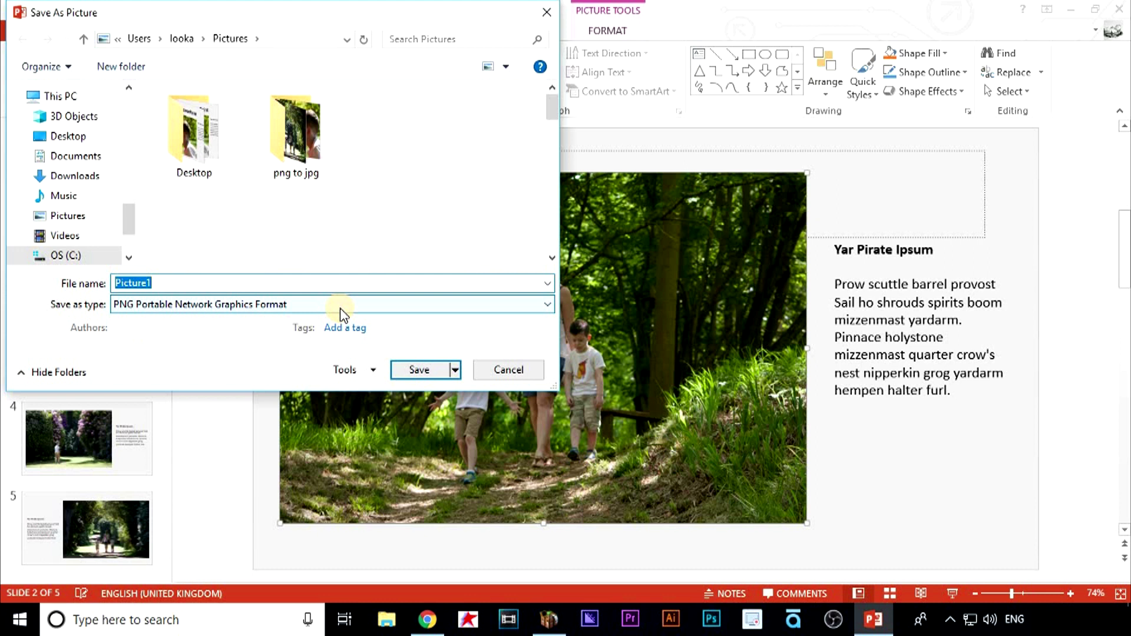
{"action": "left_click", "coordinate": [340, 309]}
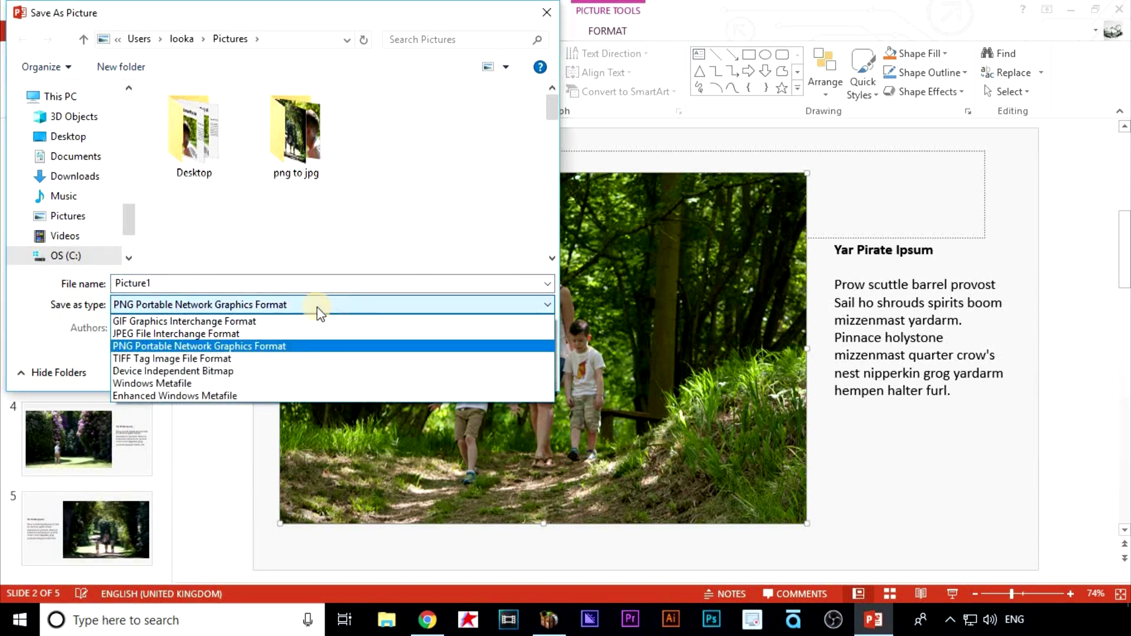
{"action": "left_click", "coordinate": [192, 334]}
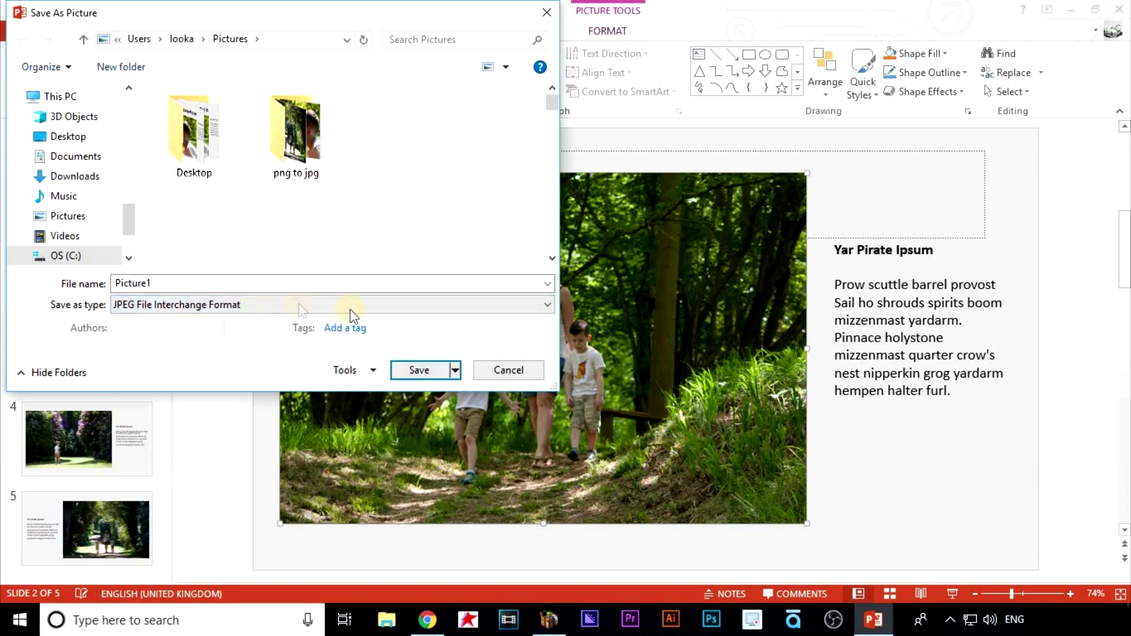
{"action": "left_click", "coordinate": [415, 371]}
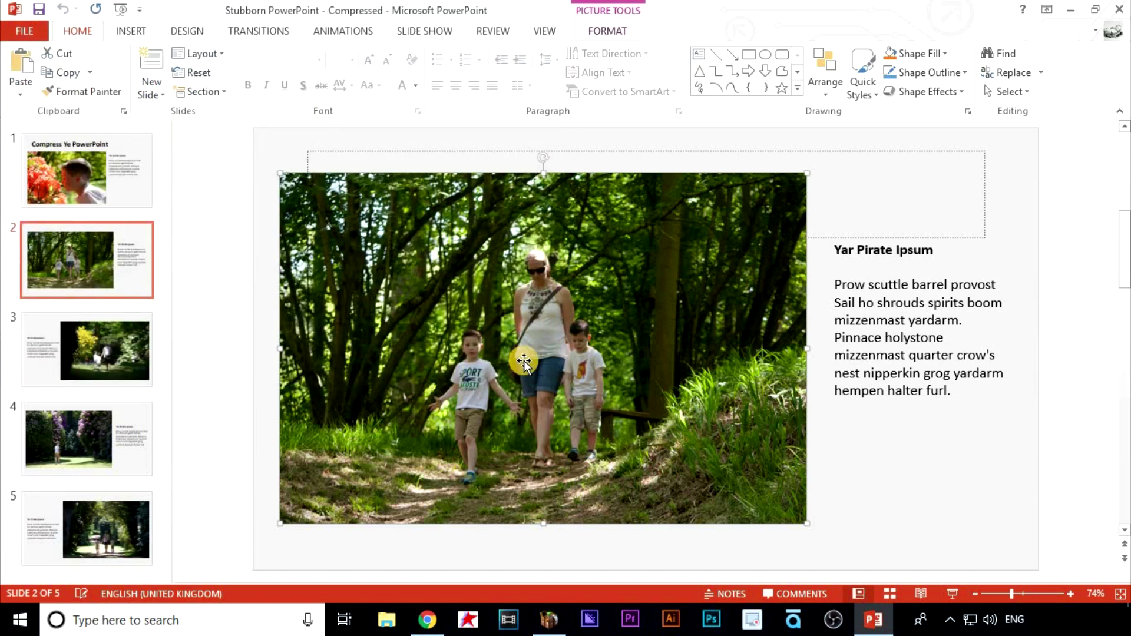
Replace slide 2's woodland photo with the Picture1 JPEG and save the presentation.
{"action": "right_click", "coordinate": [542, 361]}
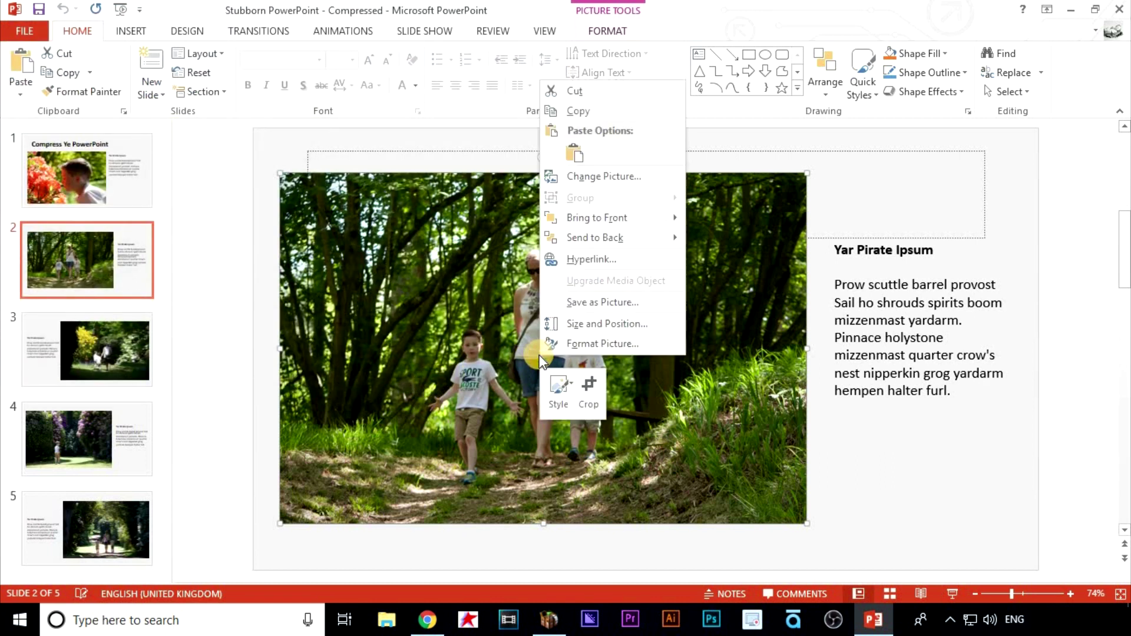
{"action": "left_click", "coordinate": [604, 176]}
{"action": "left_click", "coordinate": [636, 218]}
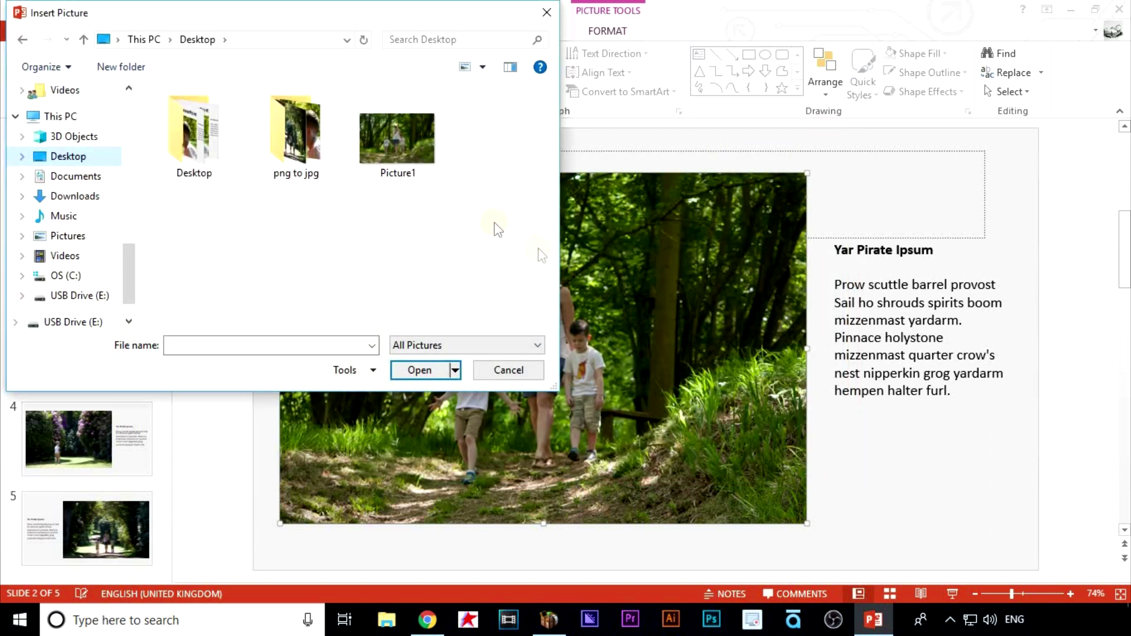
{"action": "left_click", "coordinate": [402, 142]}
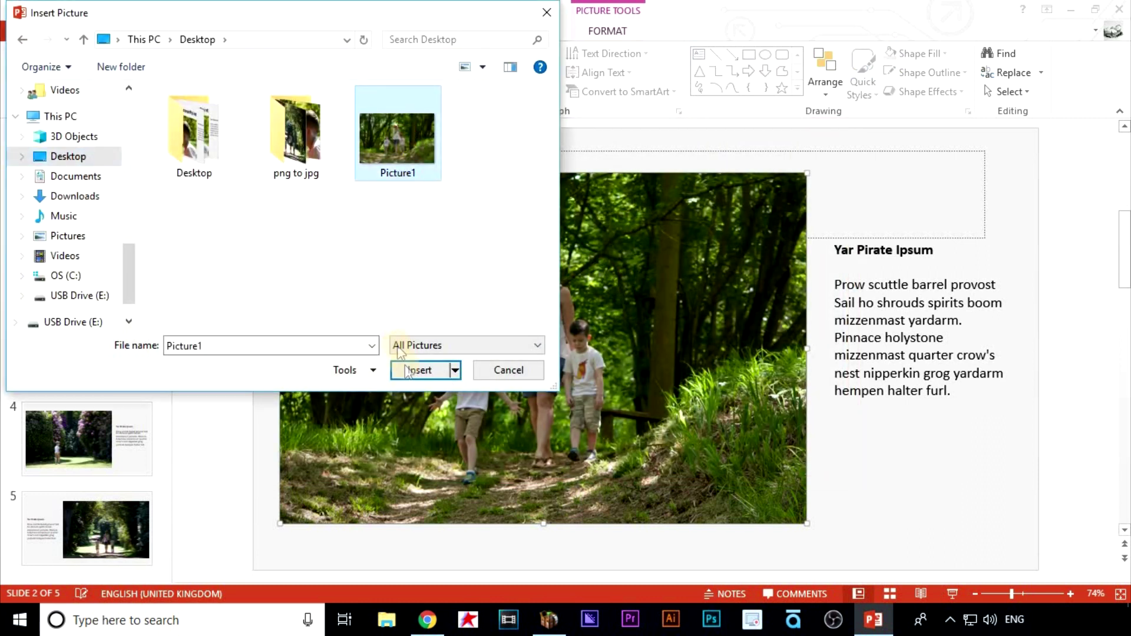
{"action": "left_click", "coordinate": [413, 371]}
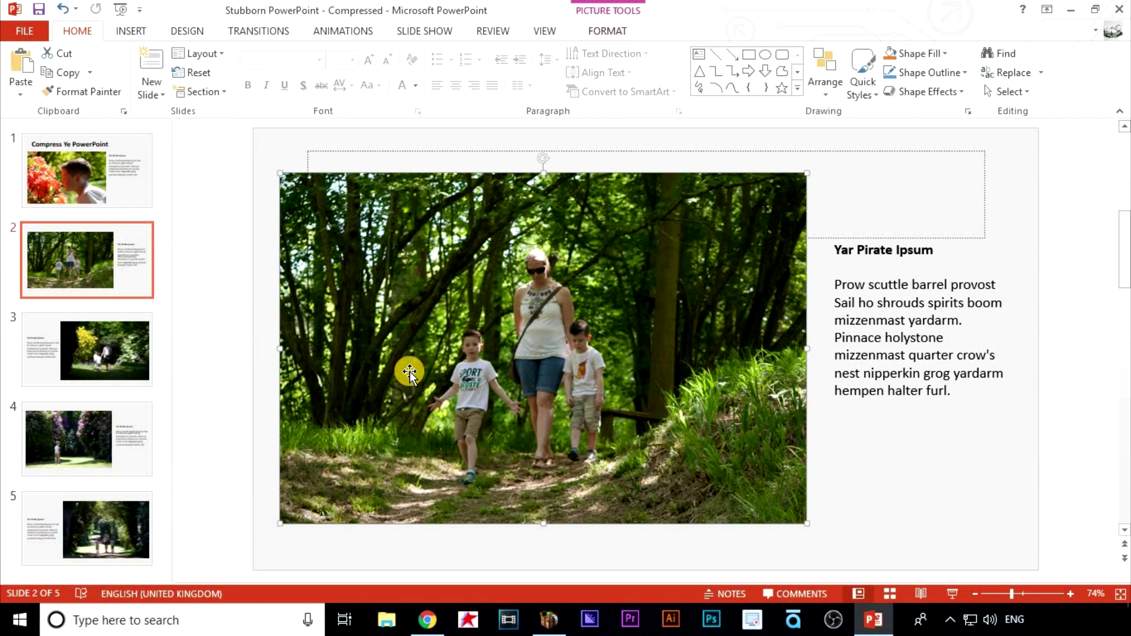
{"action": "left_click", "coordinate": [39, 10]}
Close PowerPoint and view Stubborn PowerPoint - Compressed's Properties, now showing 671 KB.
{"action": "left_click", "coordinate": [1119, 9]}
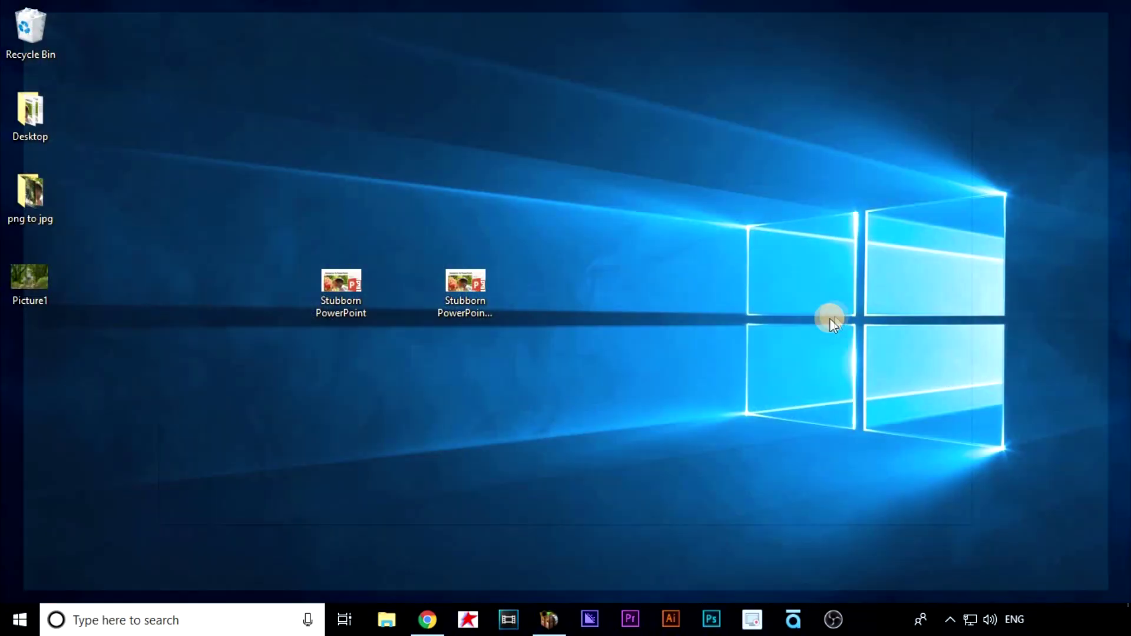
{"action": "left_click", "coordinate": [466, 293]}
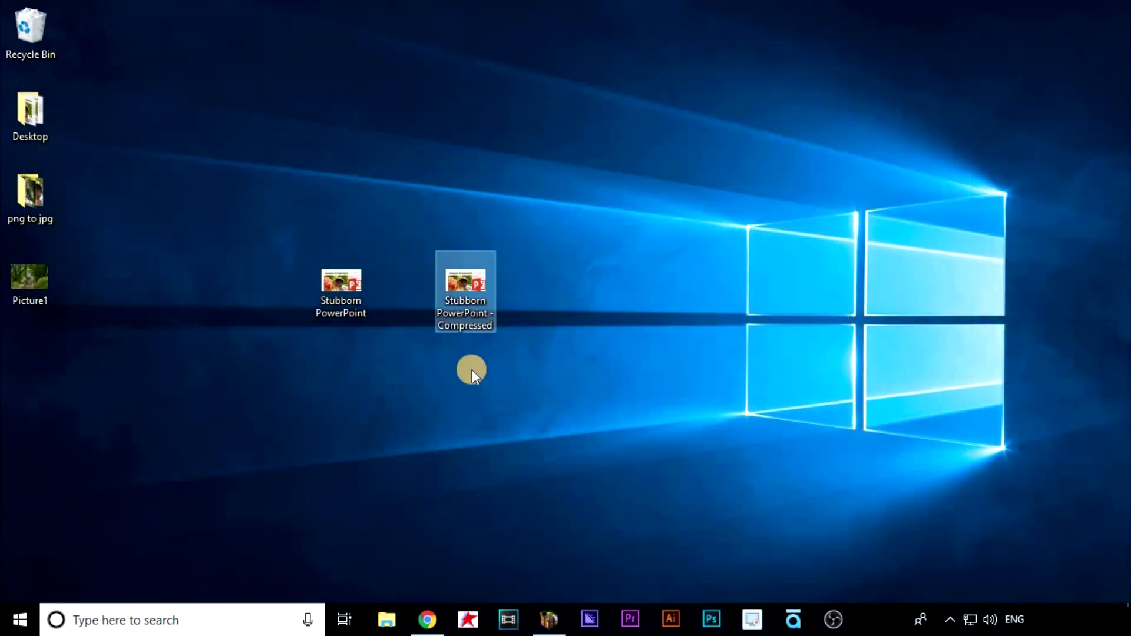
{"action": "right_click", "coordinate": [475, 289]}
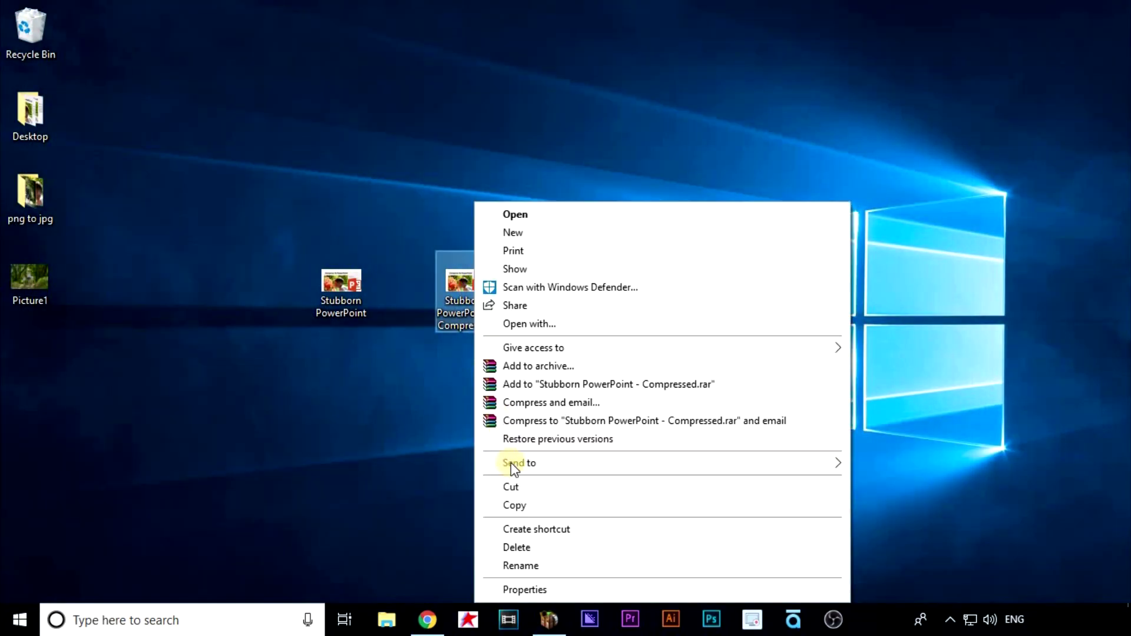
{"action": "left_click", "coordinate": [523, 589]}
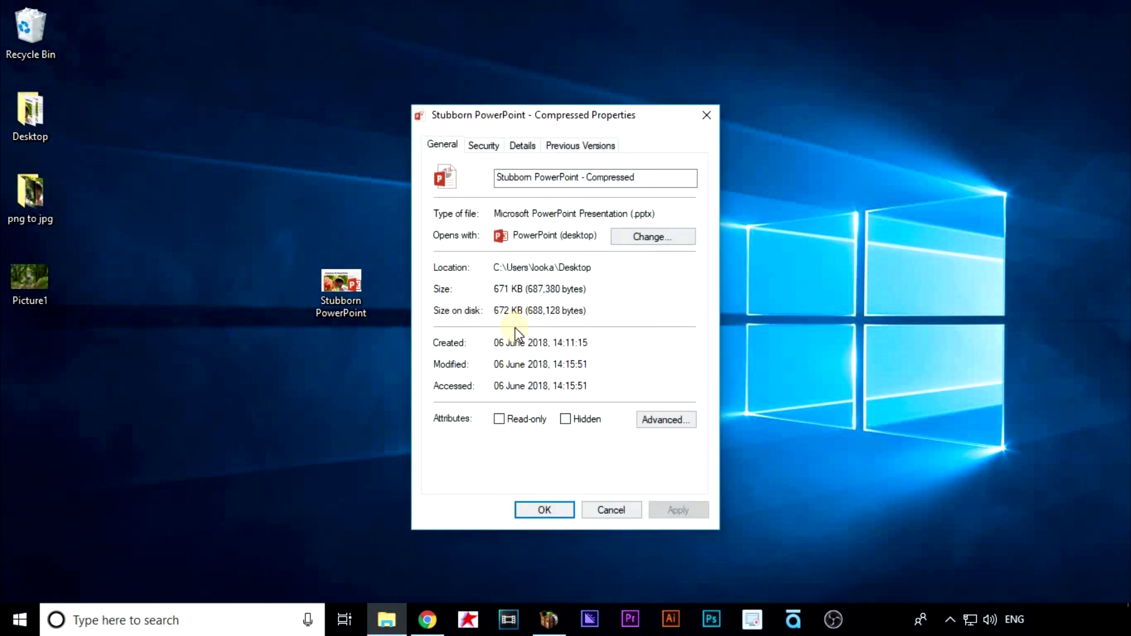